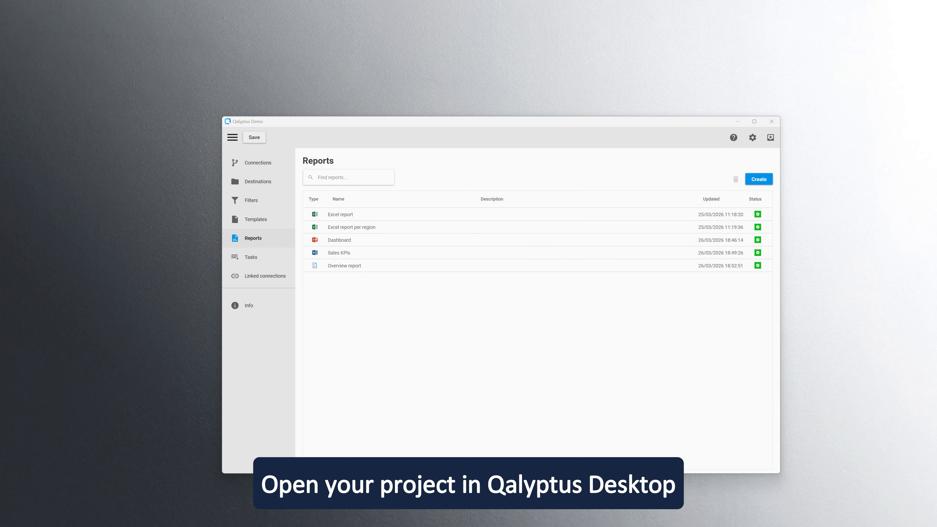
# Open My account settings and copy the server URL from Chrome's address bar.
pyautogui.click(752, 138)
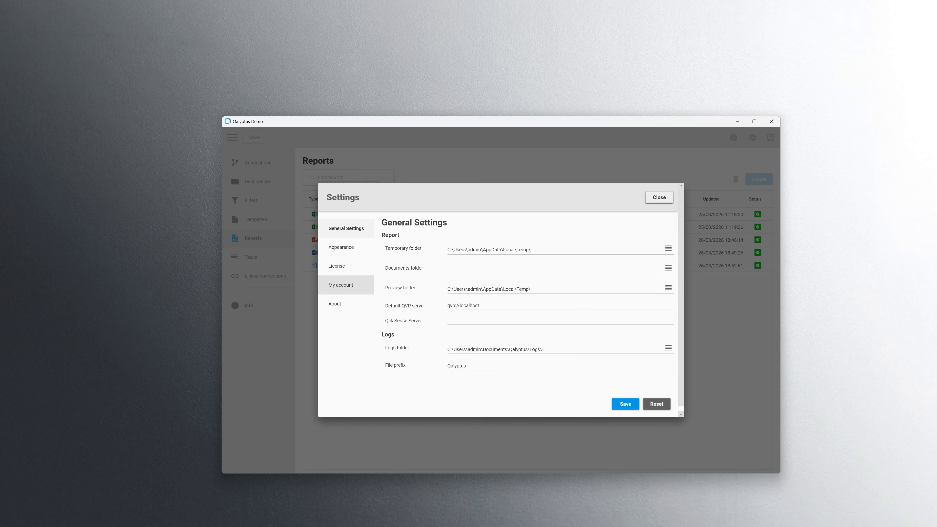
pyautogui.click(341, 285)
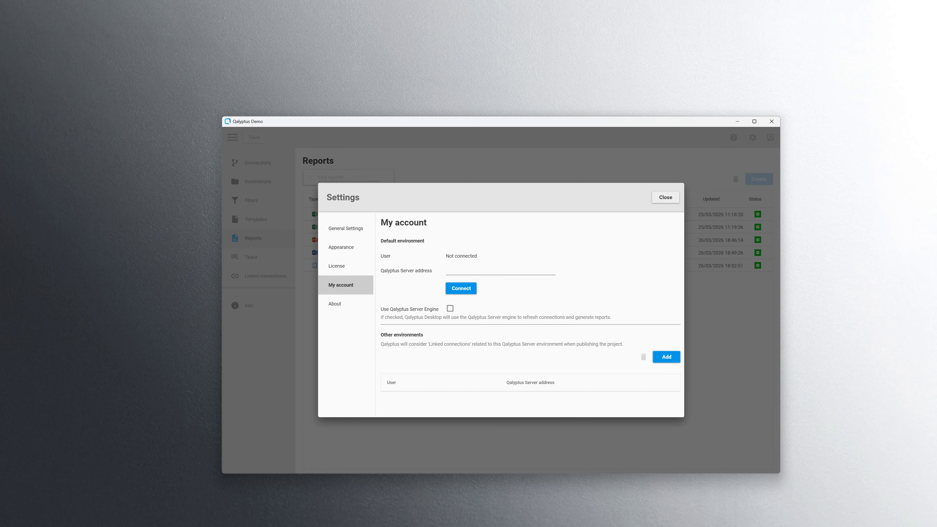
pyautogui.hotkey('alt', 'Tab')
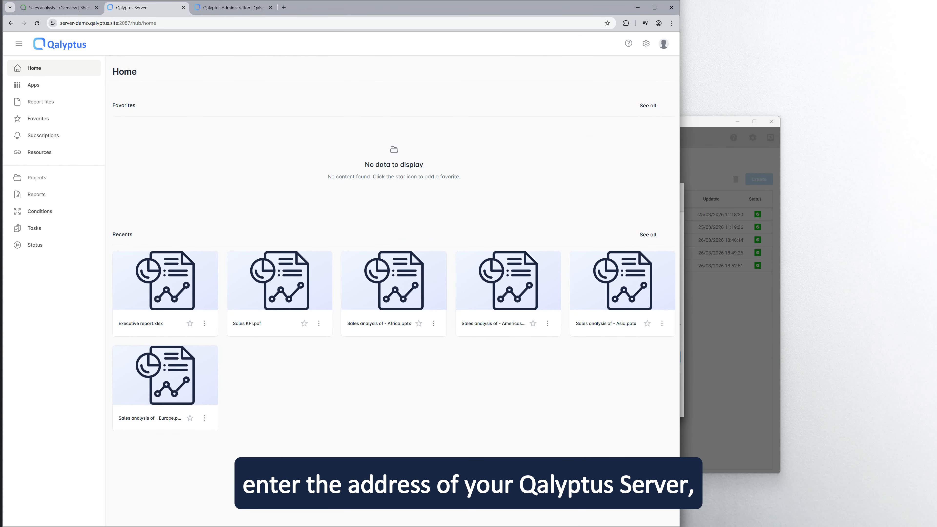
pyautogui.moveTo(131, 23); pyautogui.dragTo(57, 24)
pyautogui.rightClick(67, 24)
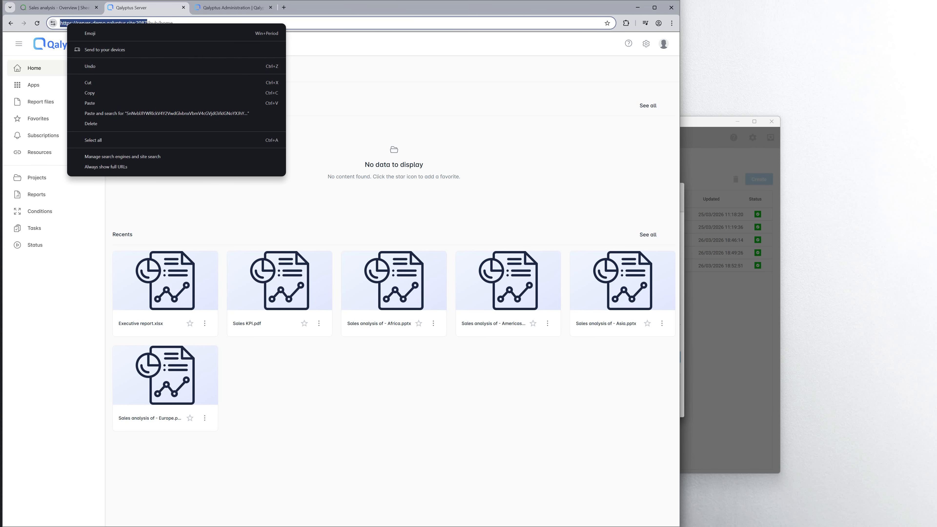
pyautogui.click(90, 92)
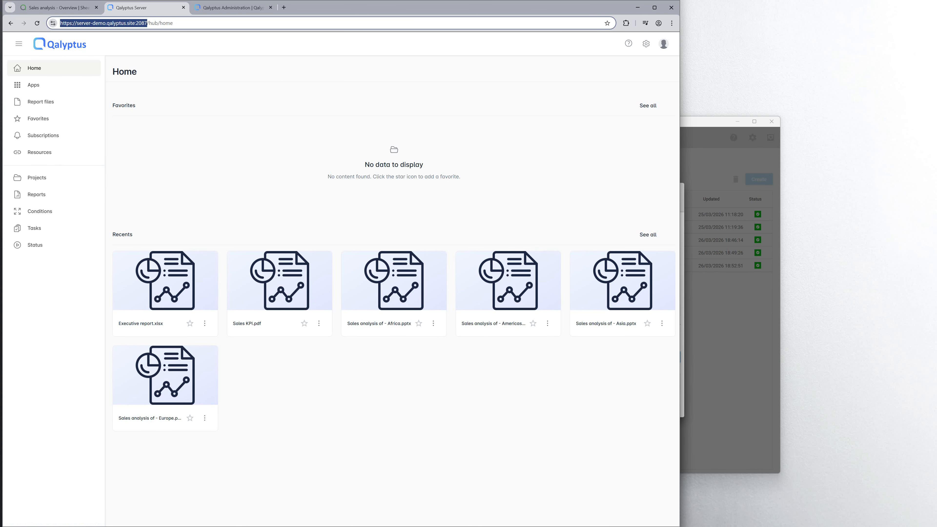
pyautogui.hotkey('alt', 'Tab')
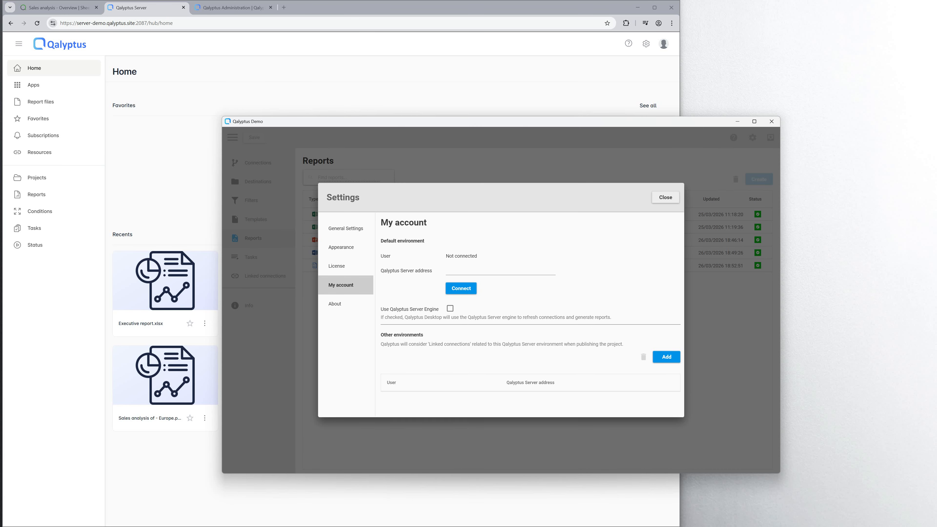
pyautogui.click(500, 271)
pyautogui.rightClick(386, 272)
pyautogui.click(424, 308)
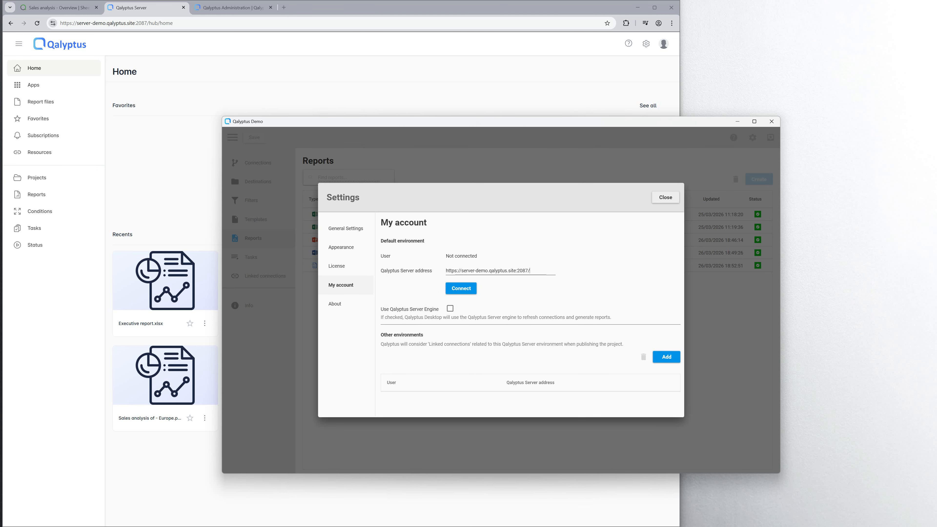
pyautogui.click(461, 288)
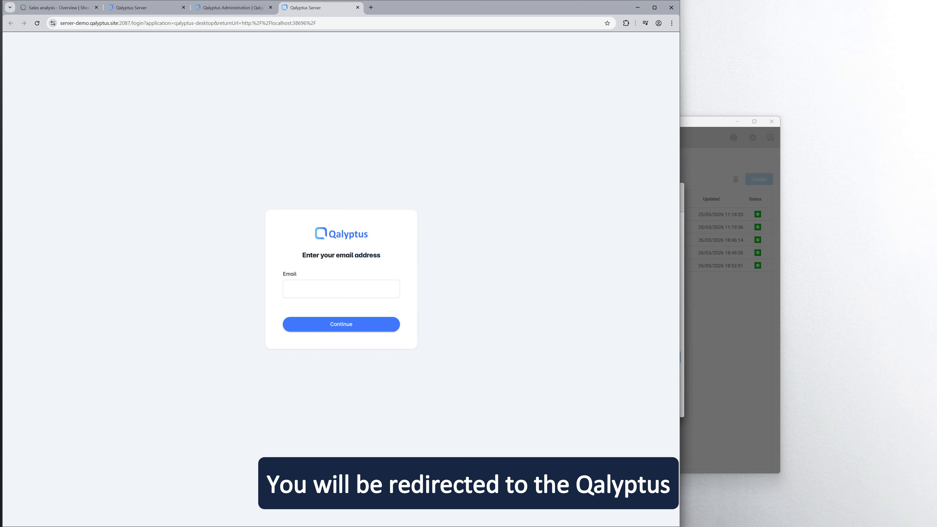
# Sign in with the account e-mail and saved password, then return to Qalyptus Desktop.
pyautogui.click(341, 288)
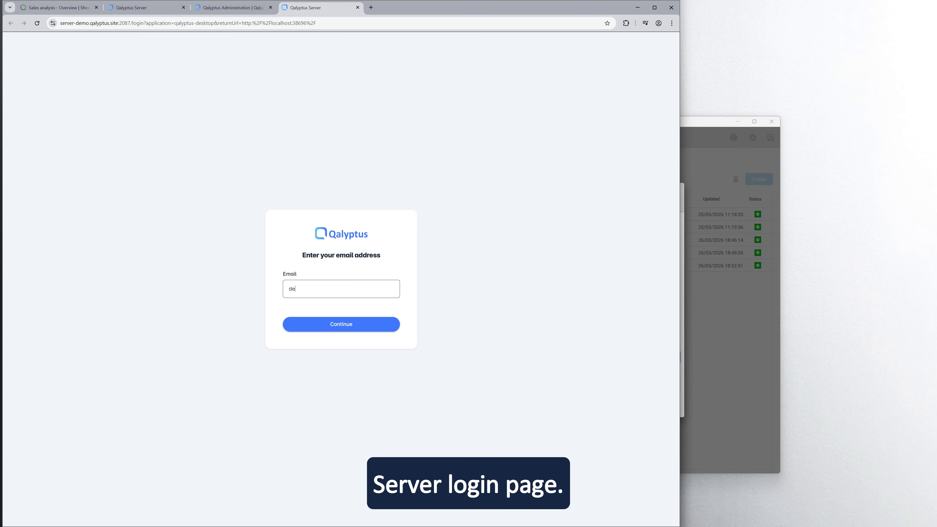
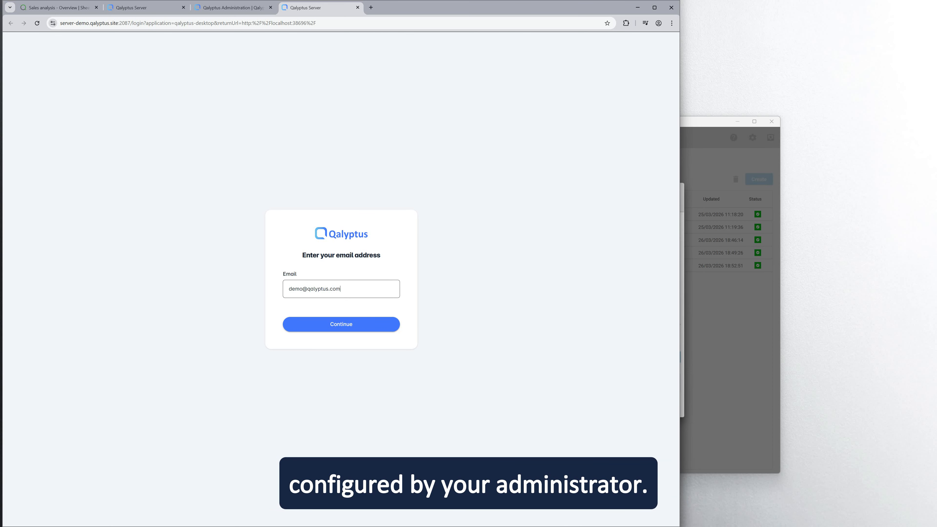
pyautogui.press('Return')
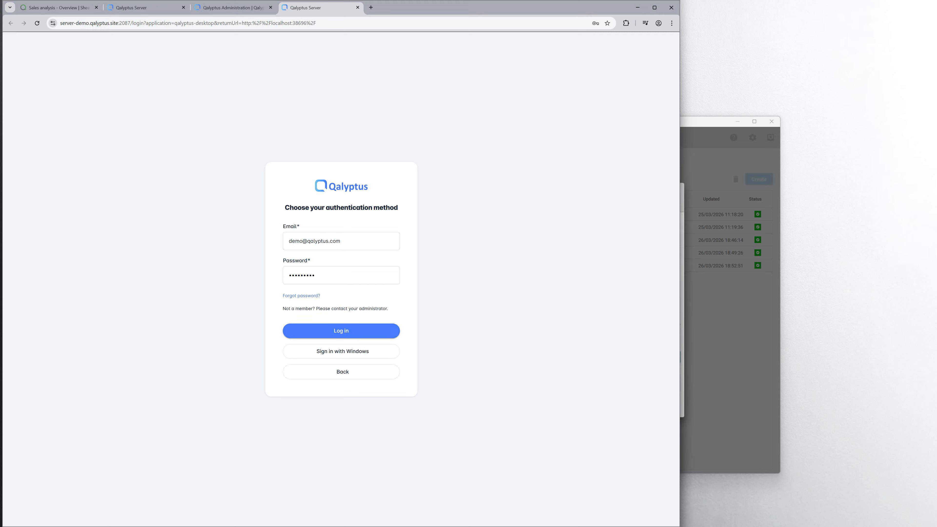
pyautogui.press('Return')
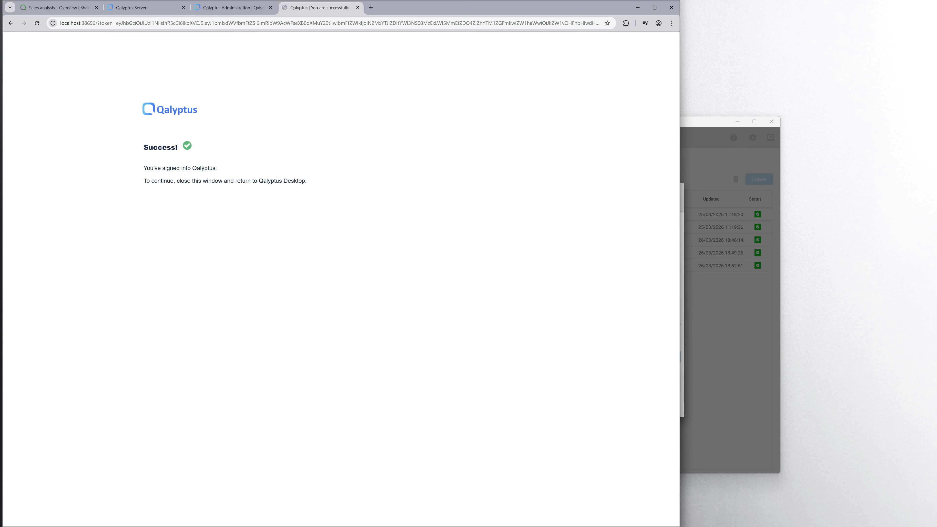
pyautogui.click(357, 7)
pyautogui.click(708, 121)
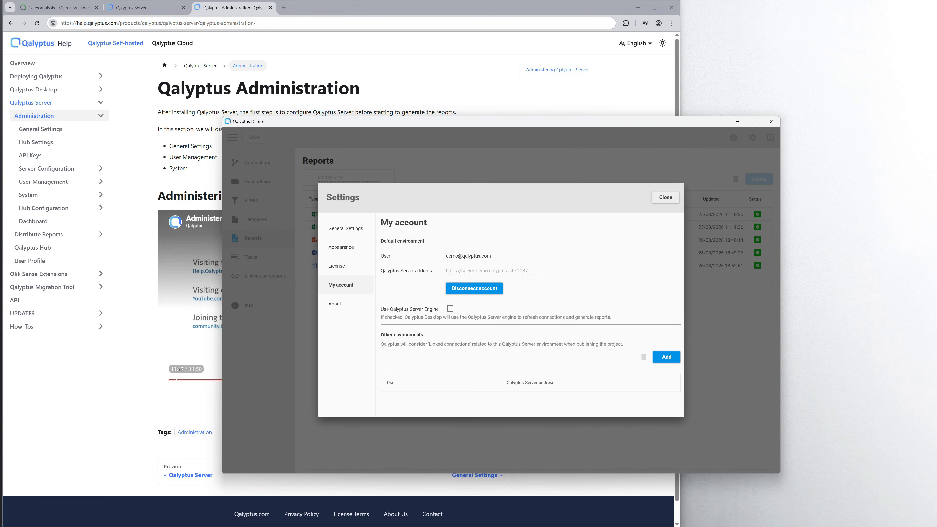
# Publish Qalyptus Demo with its template files and view the server's Projects list.
pyautogui.click(665, 198)
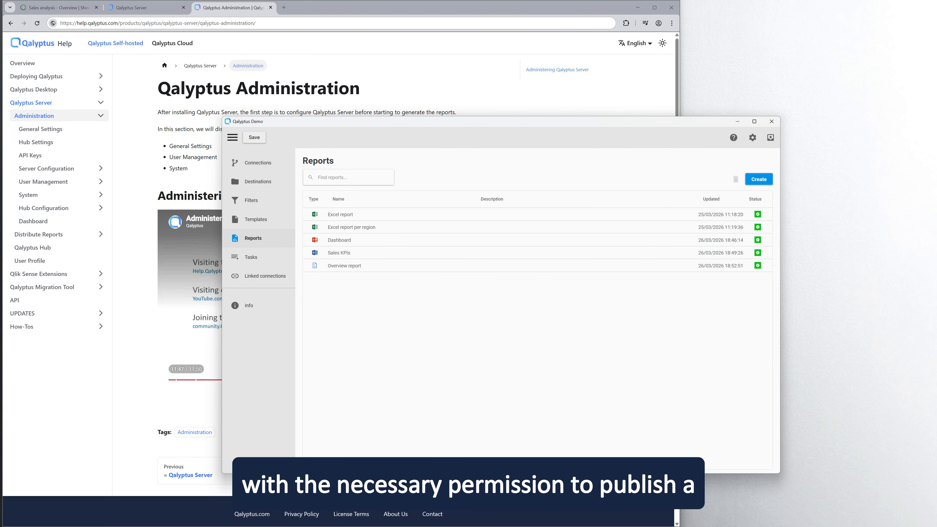
pyautogui.click(770, 137)
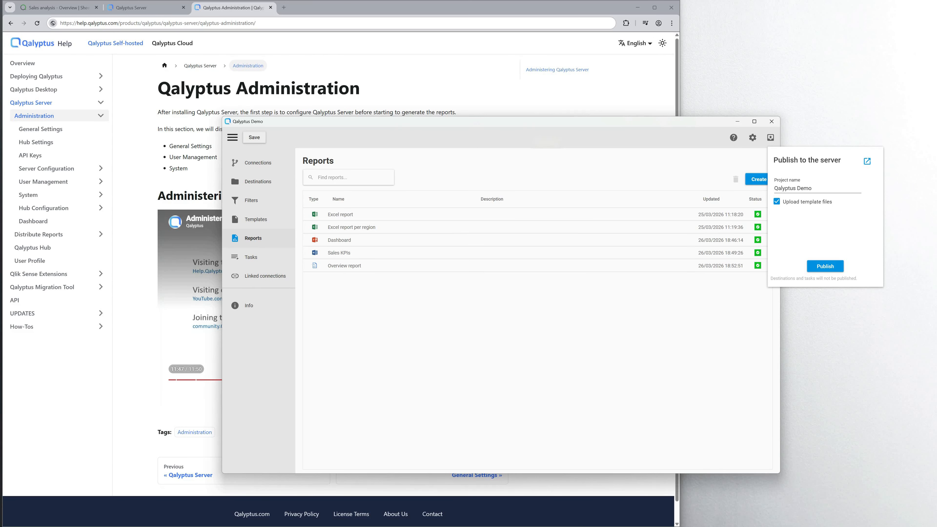
pyautogui.click(825, 266)
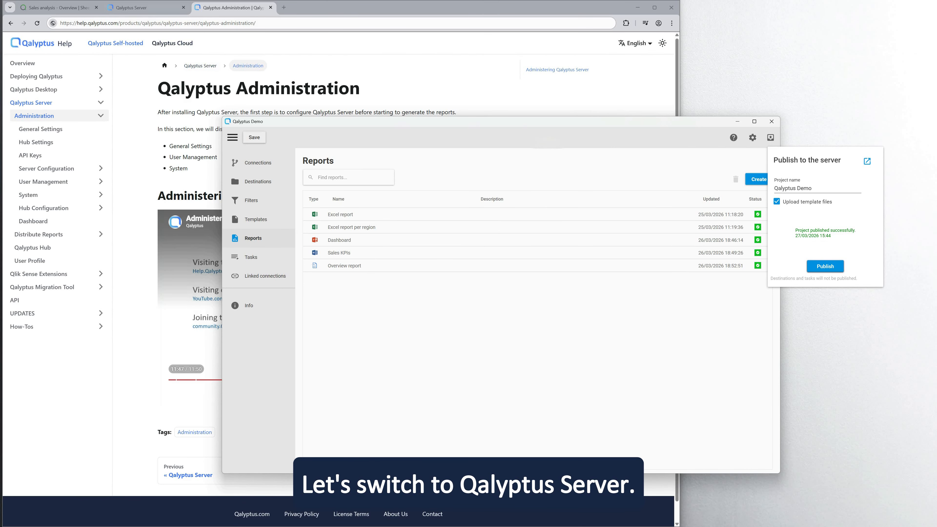
pyautogui.click(147, 7)
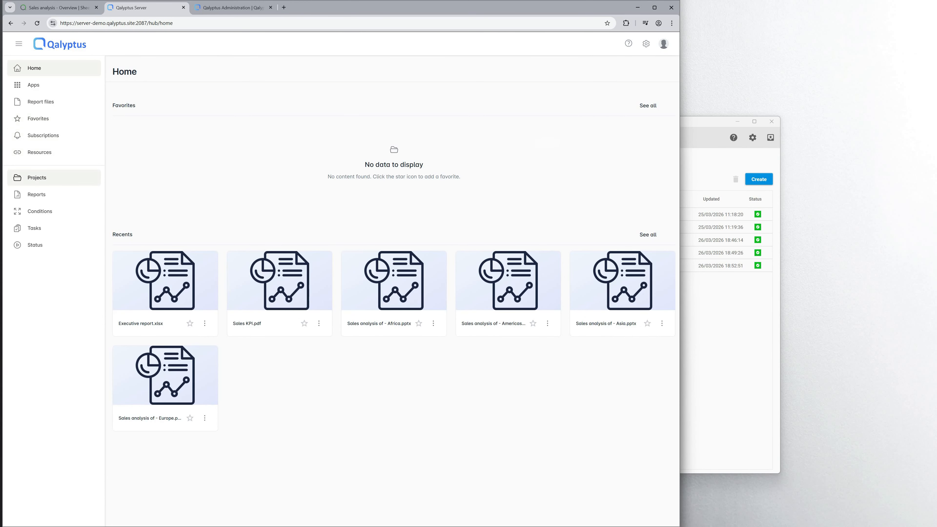
pyautogui.click(36, 177)
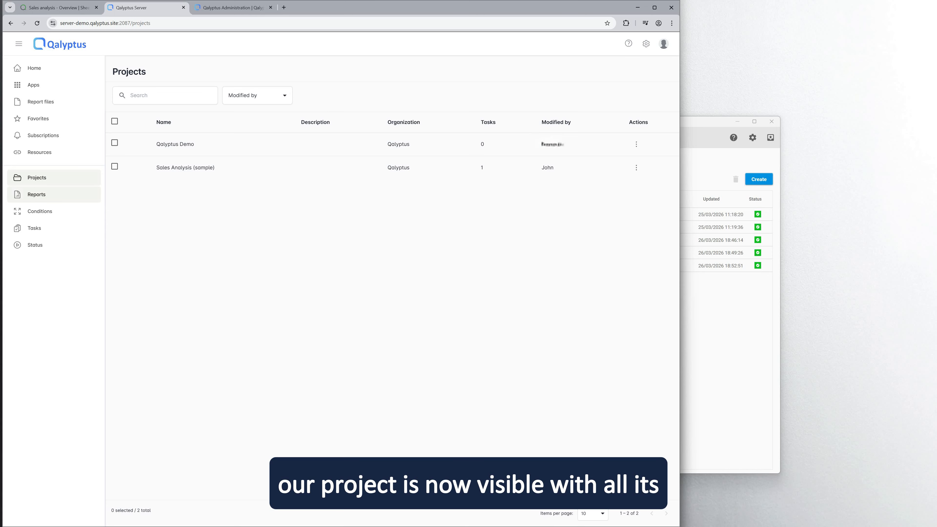
# Create and save a task named 'Sales reports' using the Qalyptus Demo project.
pyautogui.click(37, 194)
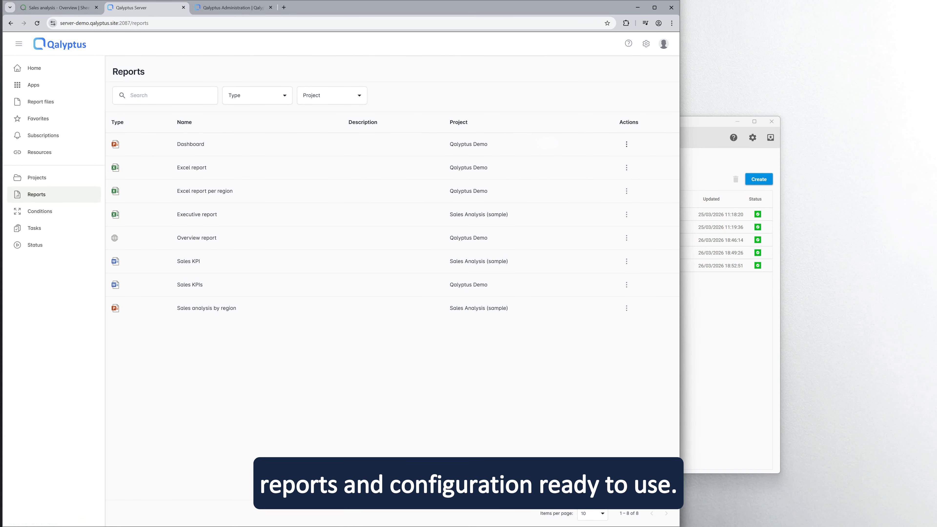
pyautogui.click(34, 228)
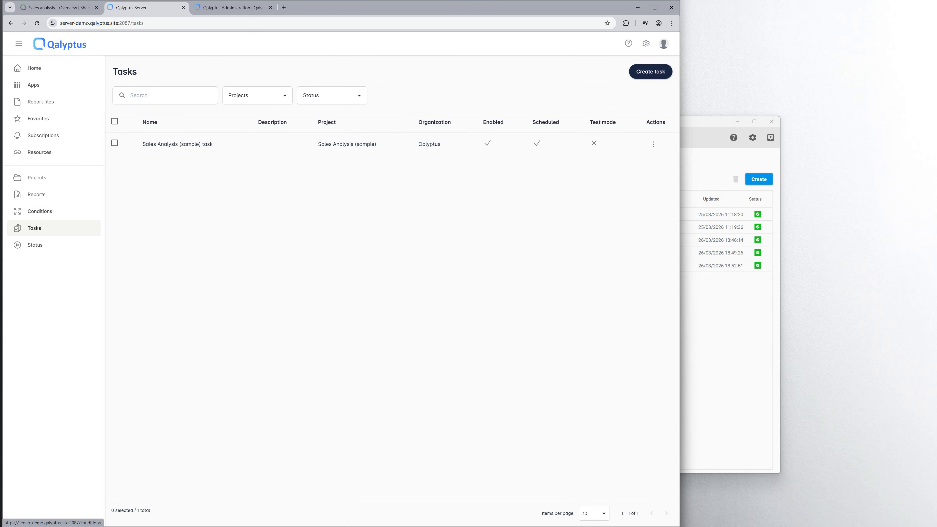
pyautogui.click(650, 71)
pyautogui.write('S')
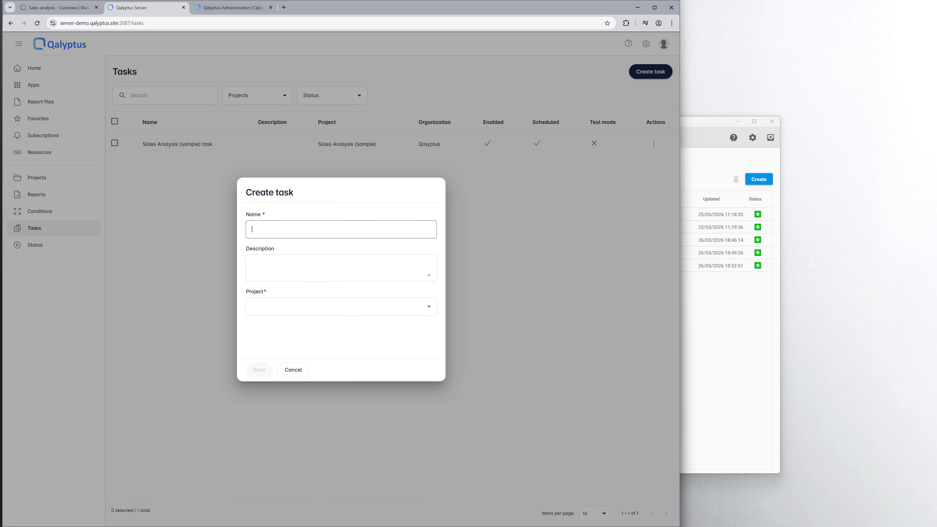
pyautogui.write('ales reports')
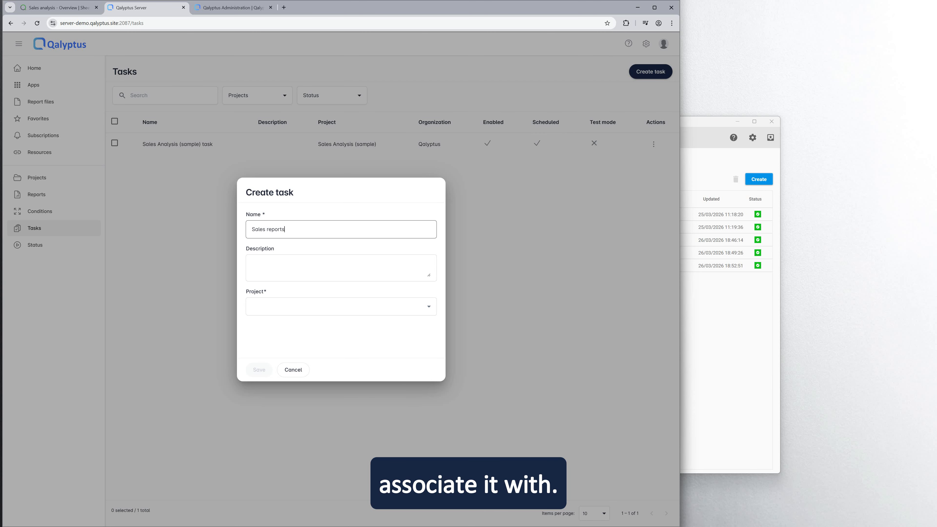
pyautogui.click(340, 306)
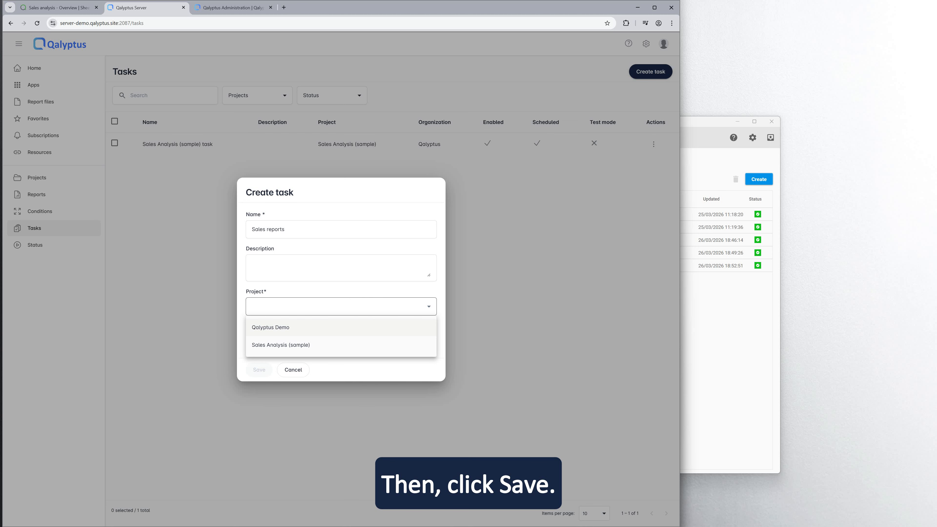
pyautogui.click(270, 327)
pyautogui.click(258, 370)
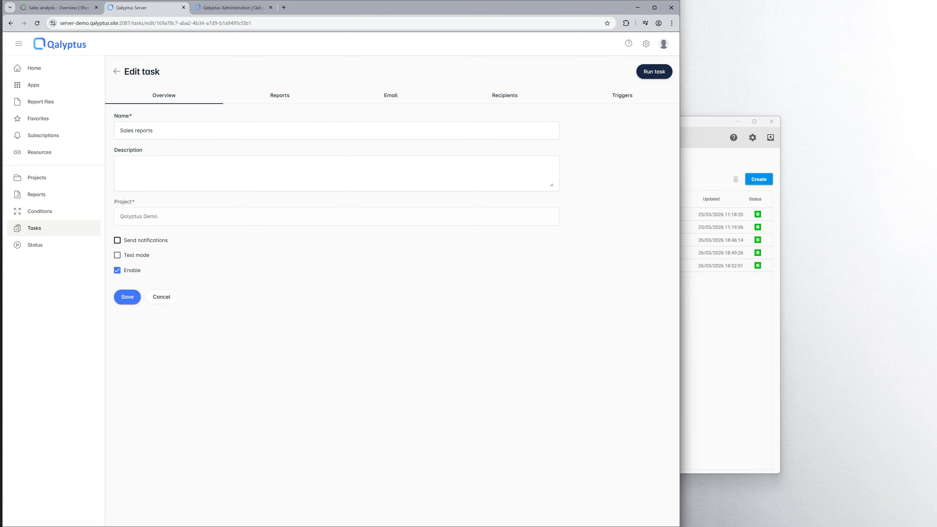
# Leave Send notifications and Test mode both unchecked for the Sales reports task.
pyautogui.click(118, 241)
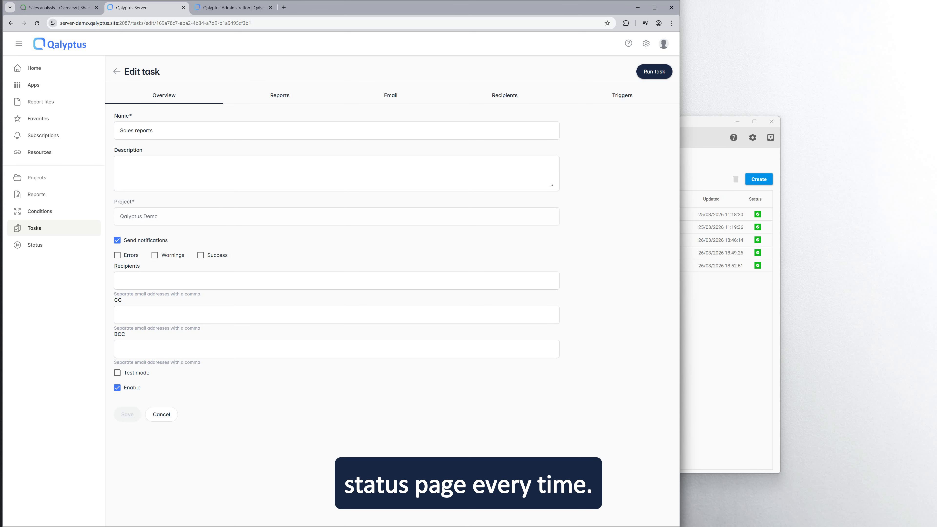
pyautogui.click(117, 241)
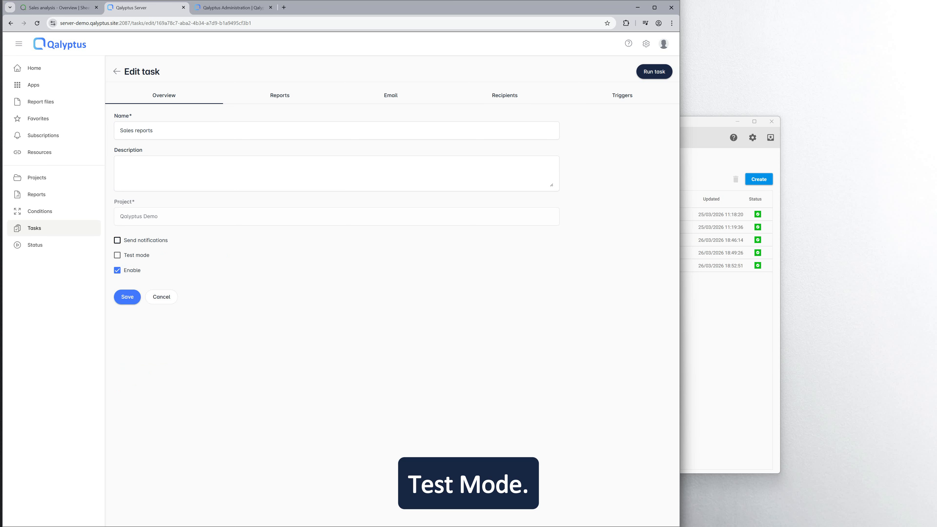
pyautogui.click(118, 255)
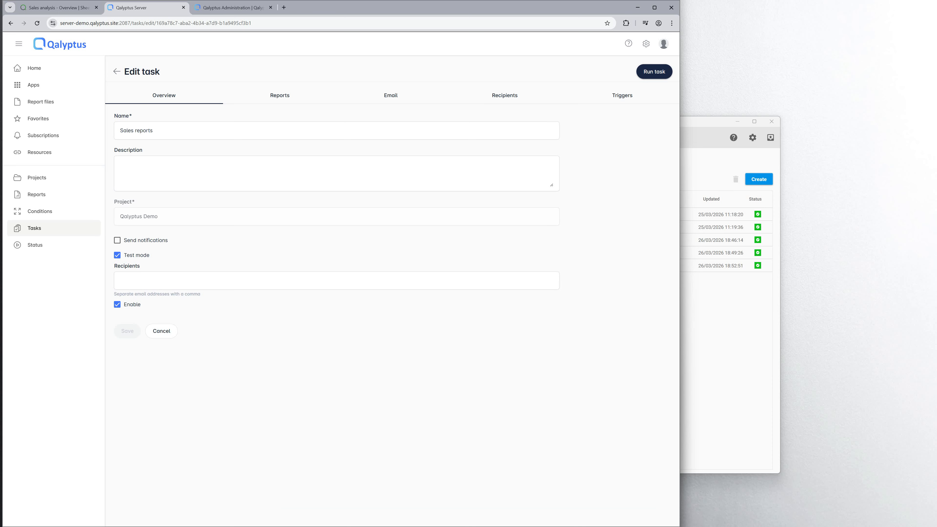
pyautogui.click(117, 254)
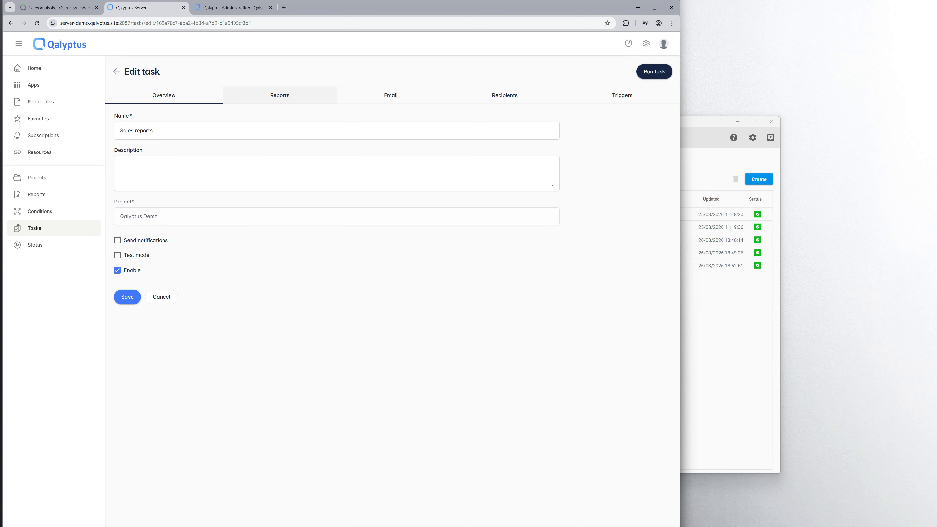
pyautogui.click(279, 94)
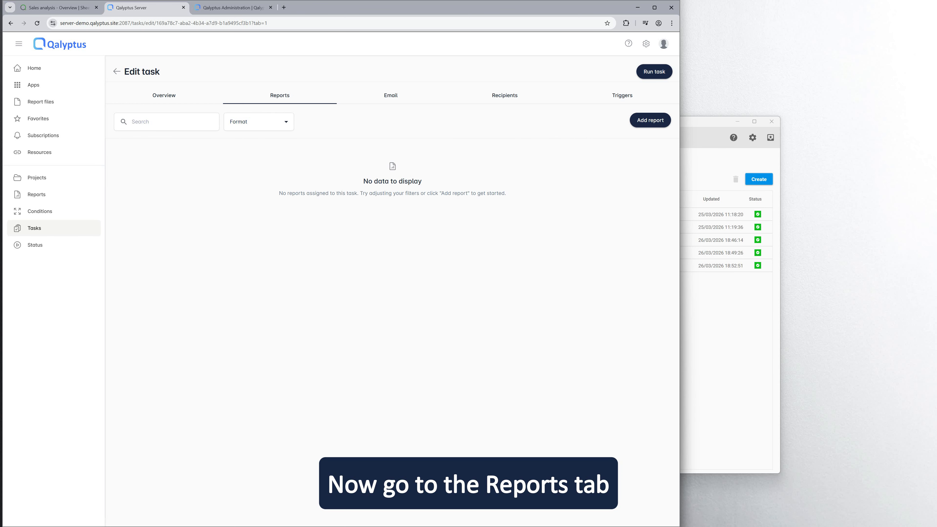
# Add Excel report to the task with Xlsx as the output format.
pyautogui.click(650, 120)
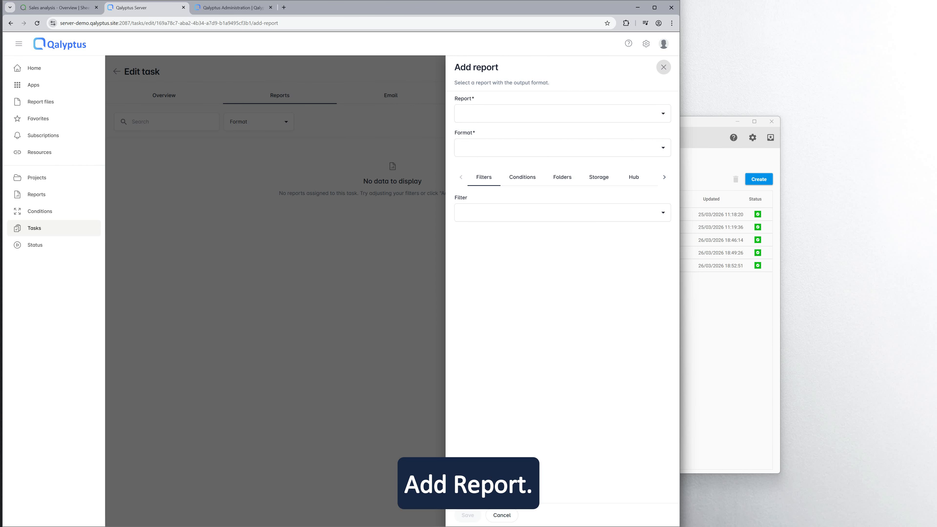
pyautogui.click(560, 114)
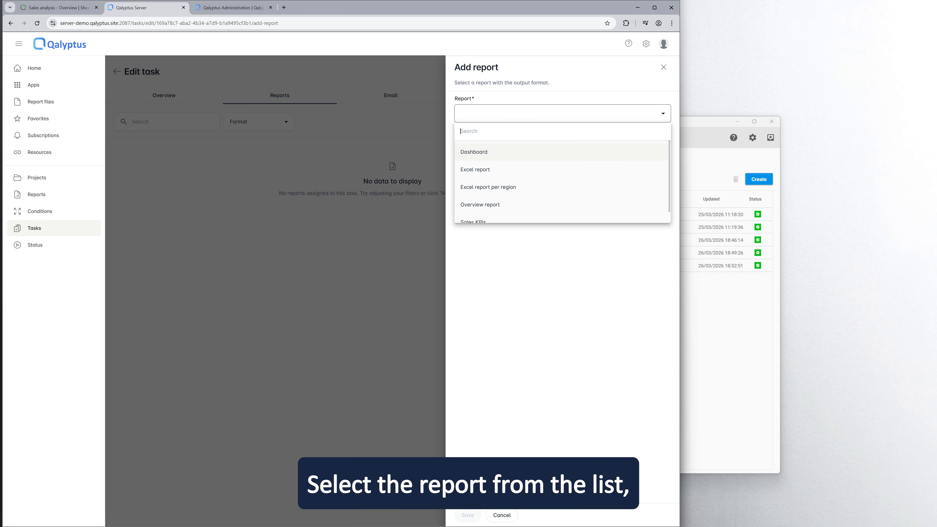
pyautogui.click(495, 170)
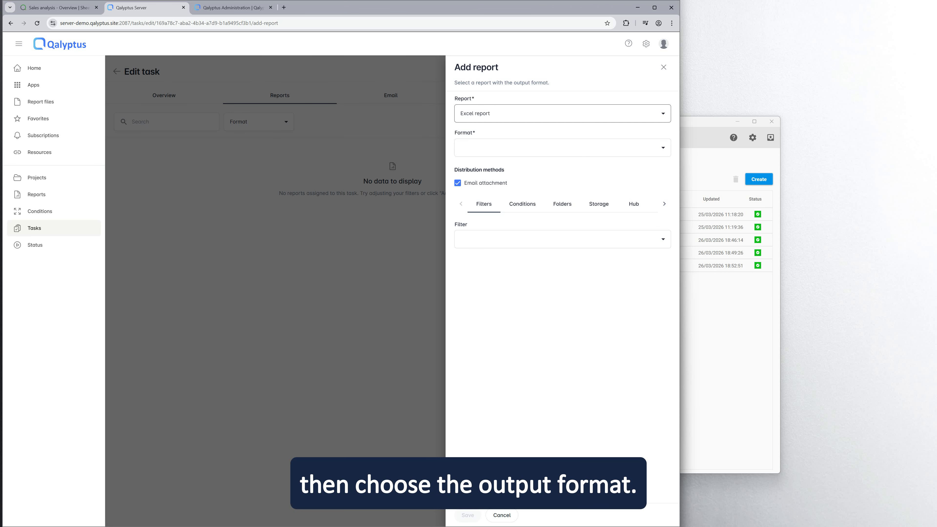
pyautogui.click(562, 147)
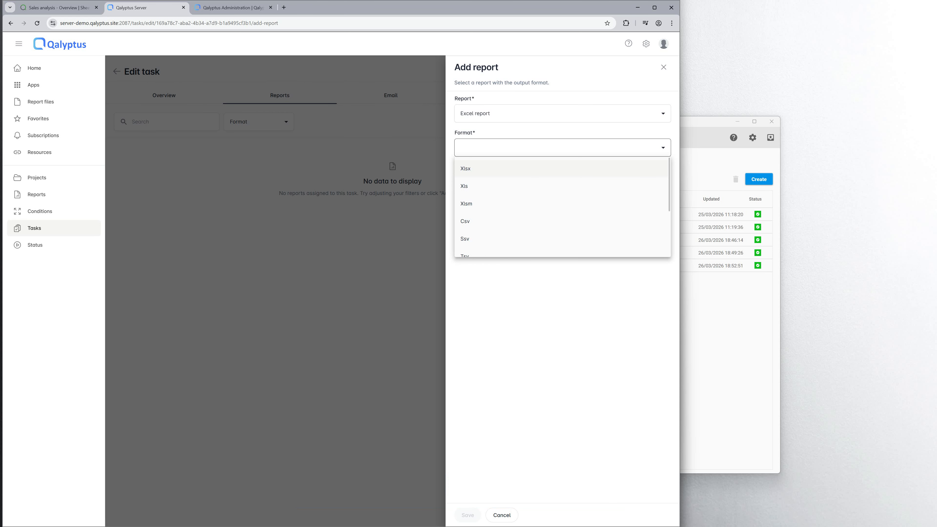
pyautogui.click(494, 168)
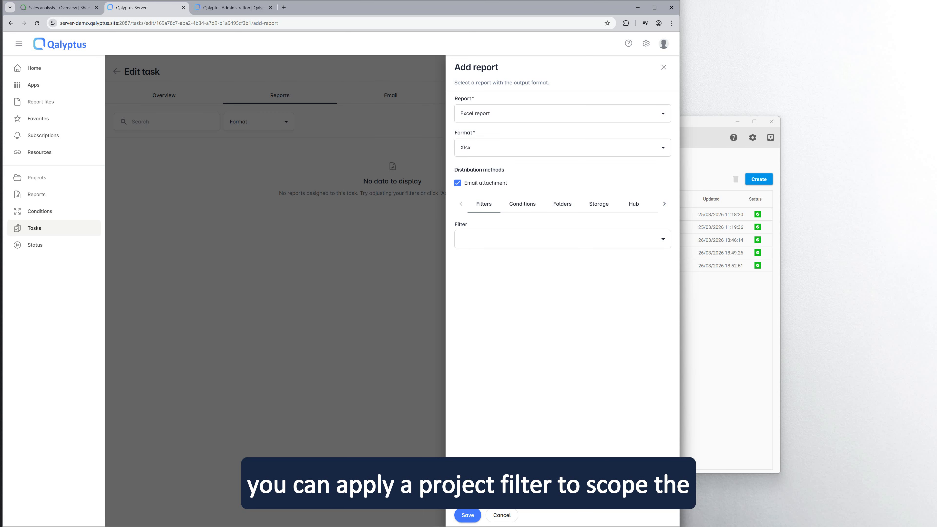
# Apply the Region - USA & UK filter and add a blank folder path.
pyautogui.click(561, 239)
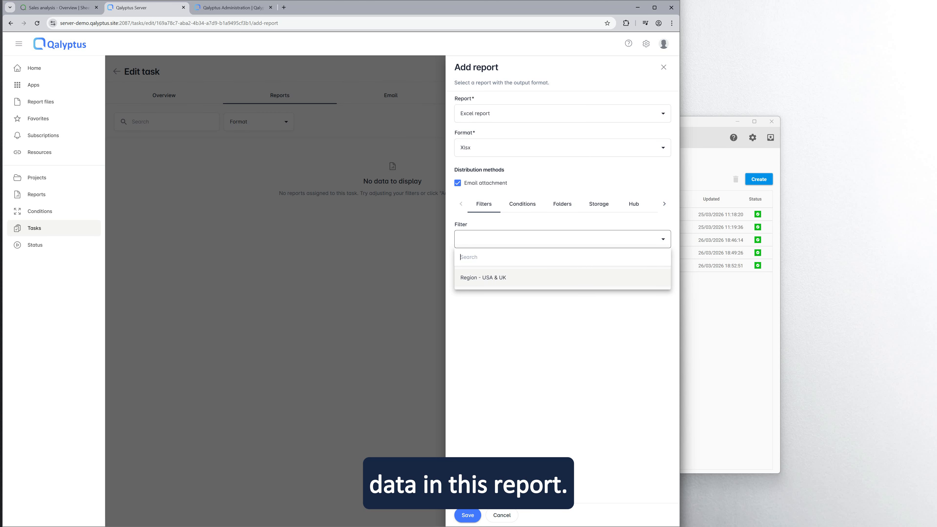
pyautogui.press('Return')
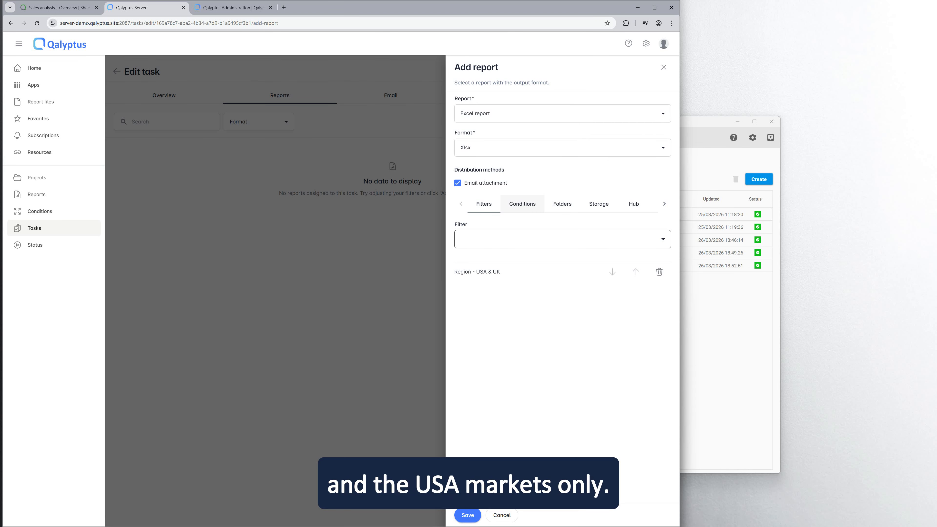
pyautogui.click(562, 204)
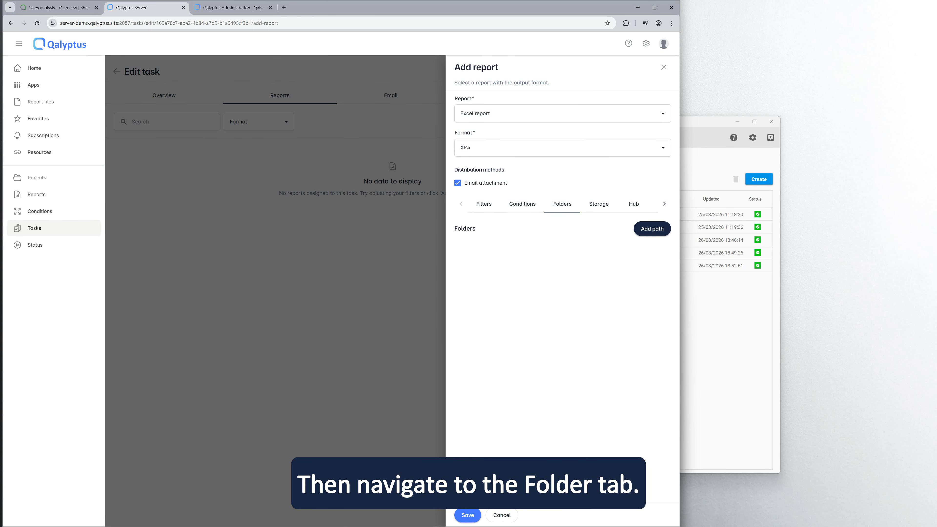
pyautogui.click(651, 229)
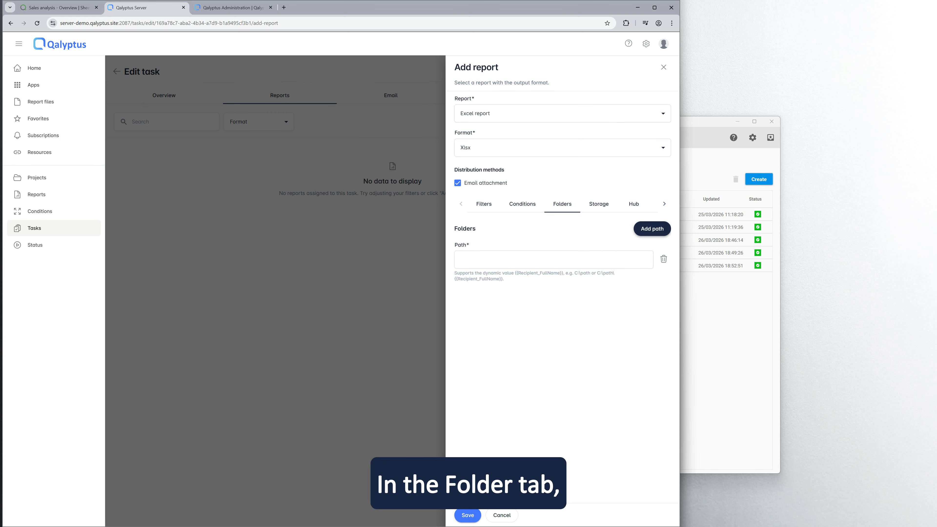
# Set folder path C:\data\reports, limit Hub file occurrences to 12, and save the report.
pyautogui.write('C')
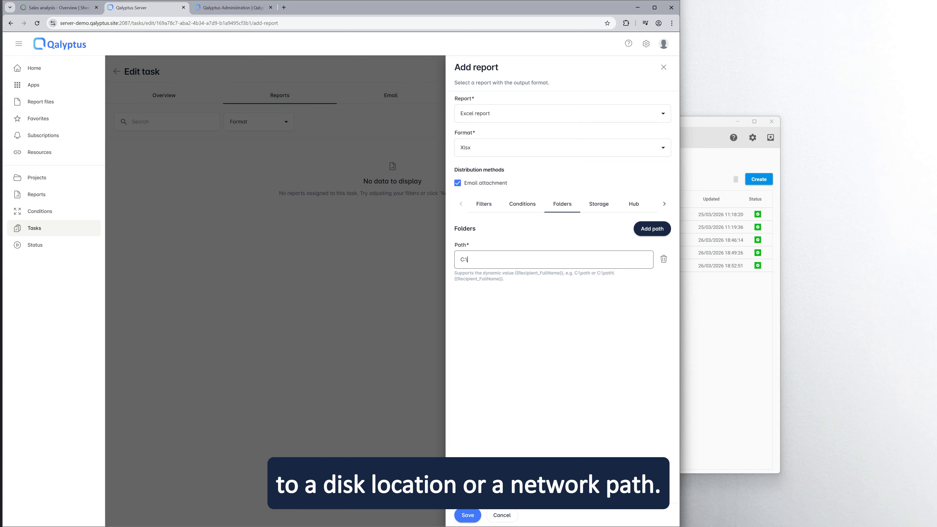
pyautogui.write(':\\')
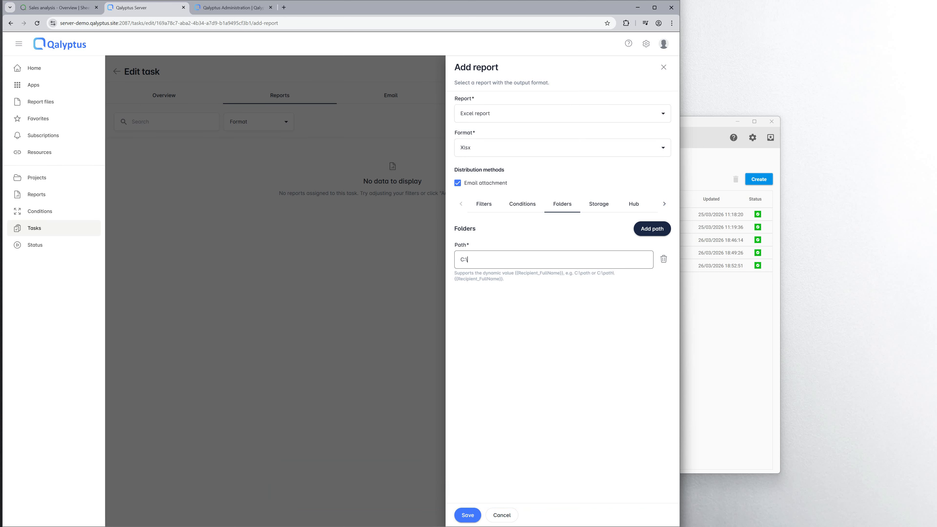
pyautogui.write('data\\r\reports')
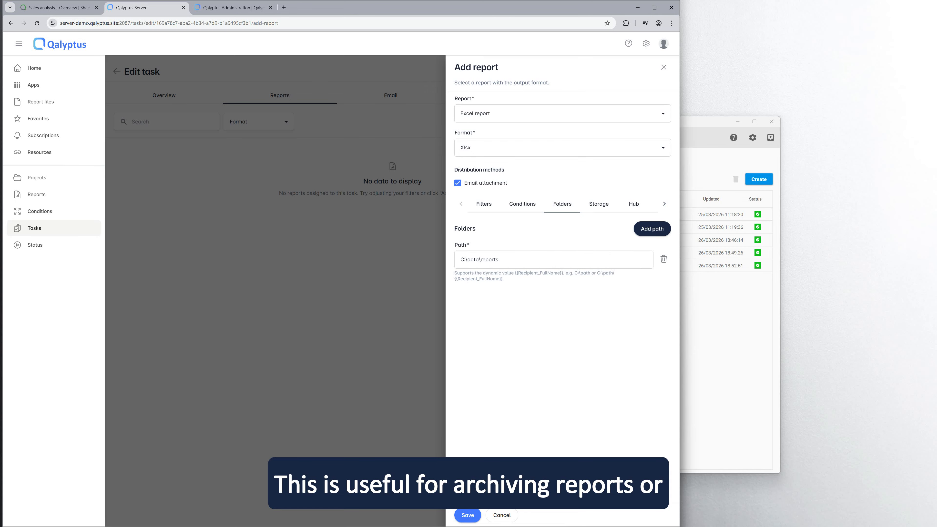
pyautogui.click(598, 204)
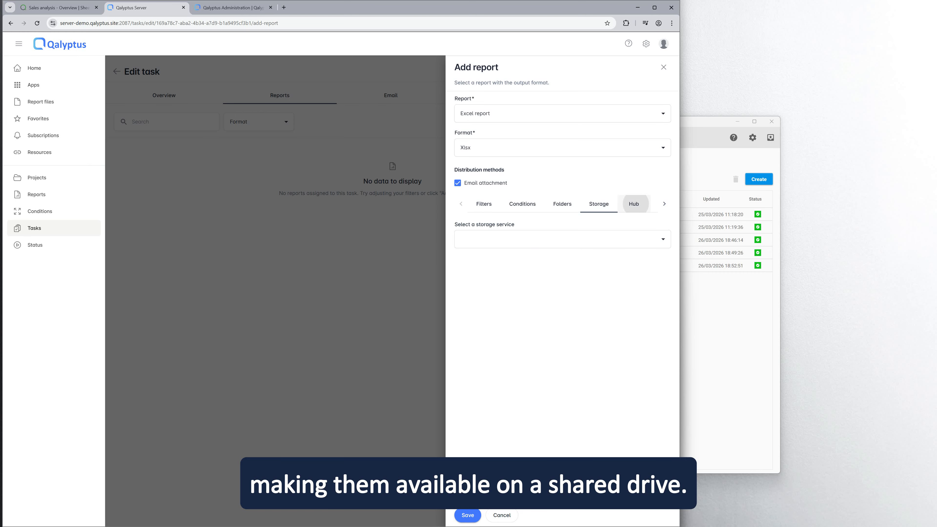
pyautogui.click(634, 204)
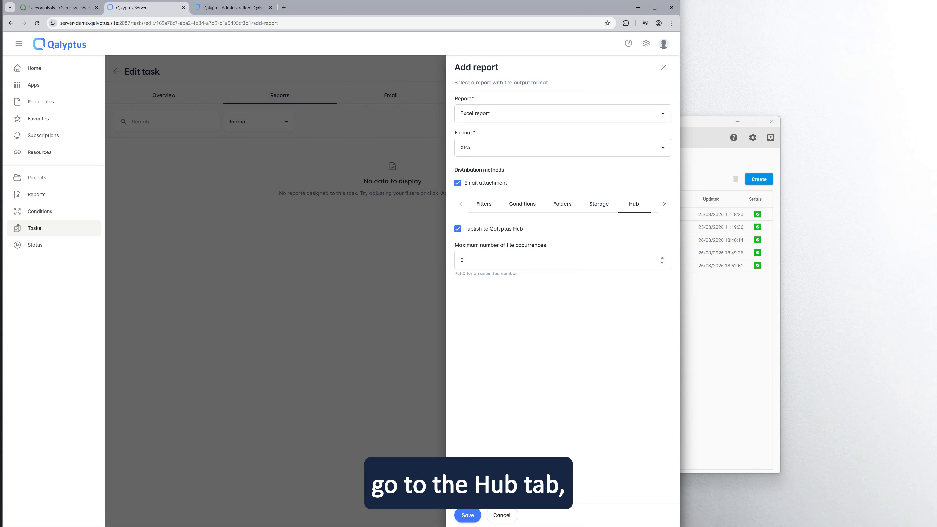
pyautogui.doubleClick(462, 260)
pyautogui.write('12')
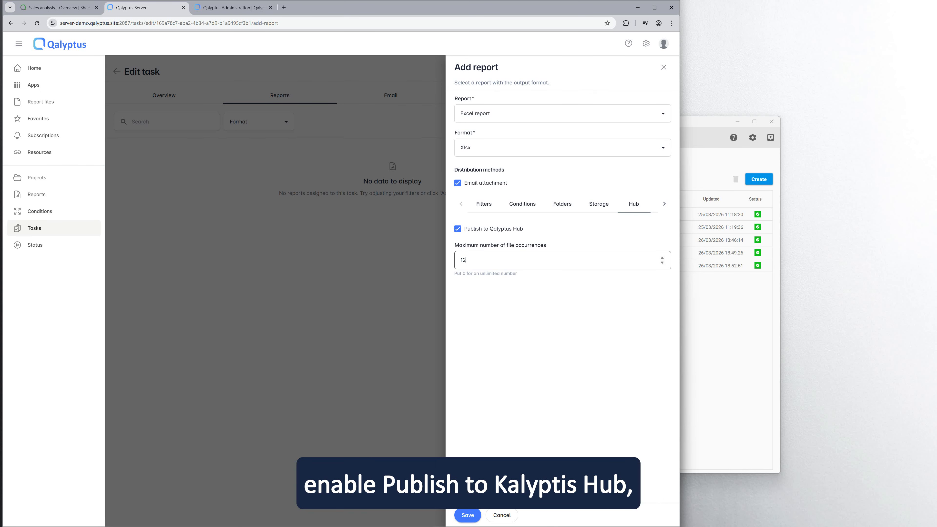
pyautogui.press('Tab')
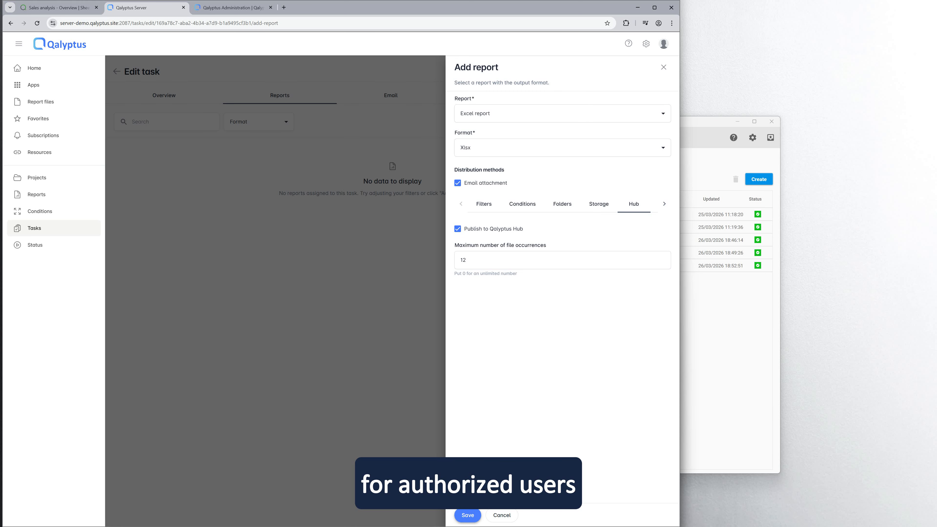
pyautogui.click(468, 515)
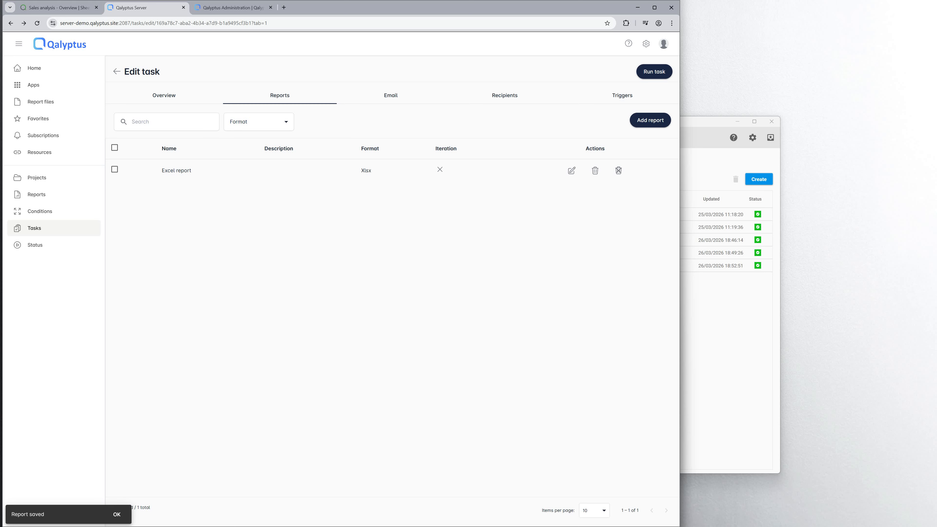
# Enable email delivery with subject 'Sales reports' and save the email settings.
pyautogui.click(390, 95)
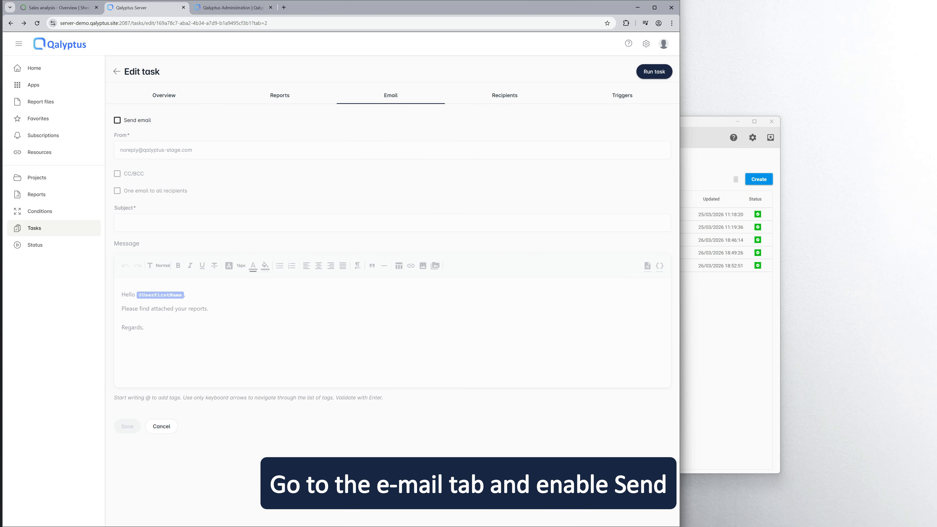
pyautogui.click(116, 120)
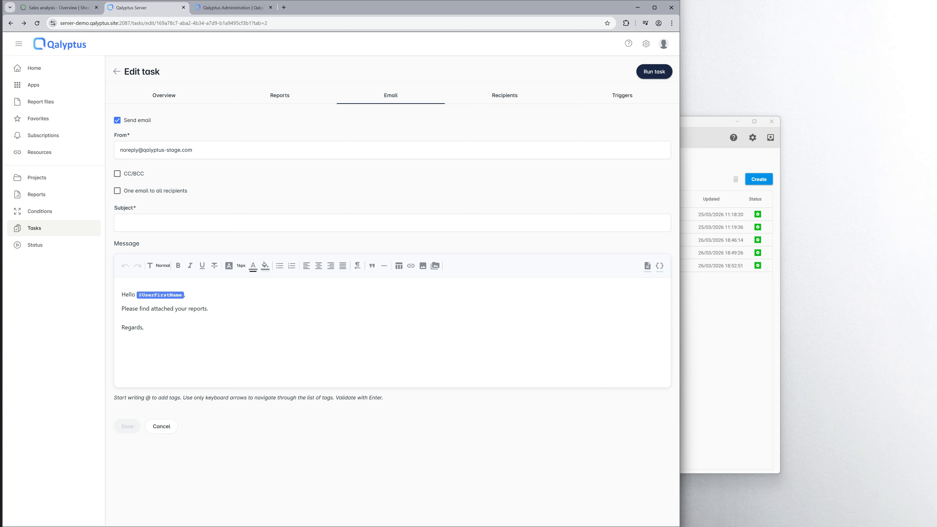
pyautogui.click(128, 223)
pyautogui.write('S')
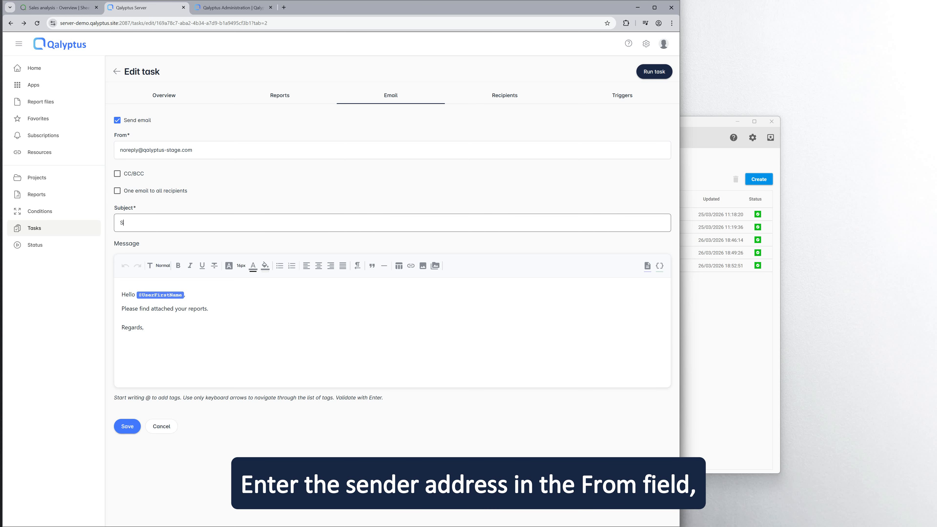
pyautogui.write('ales reports')
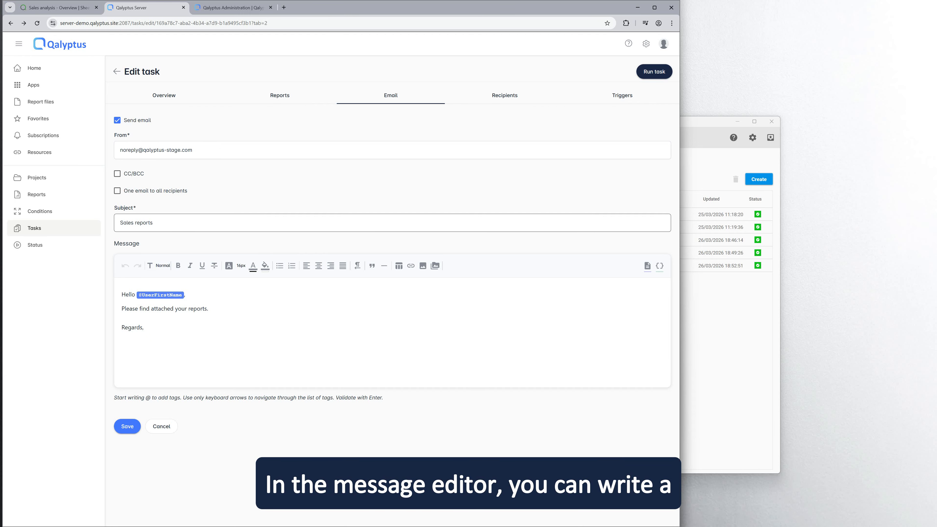
pyautogui.click(144, 328)
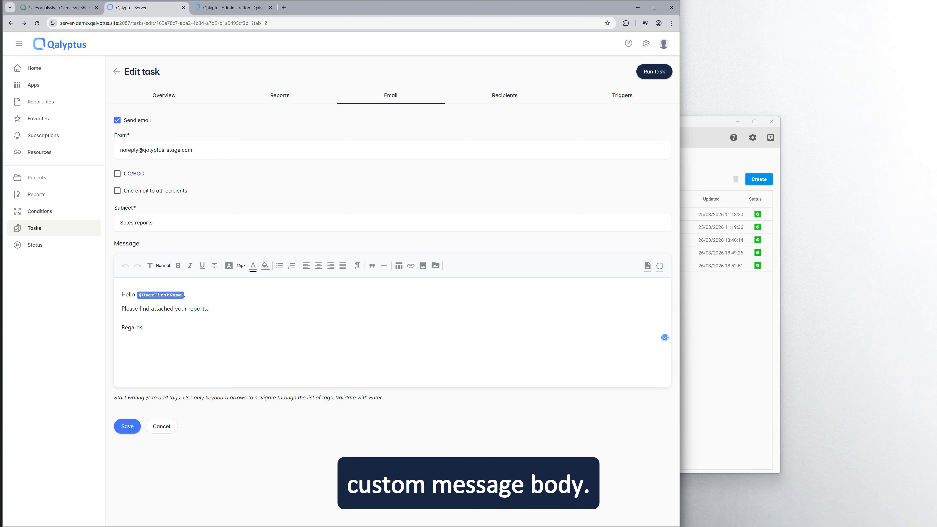
pyautogui.click(127, 426)
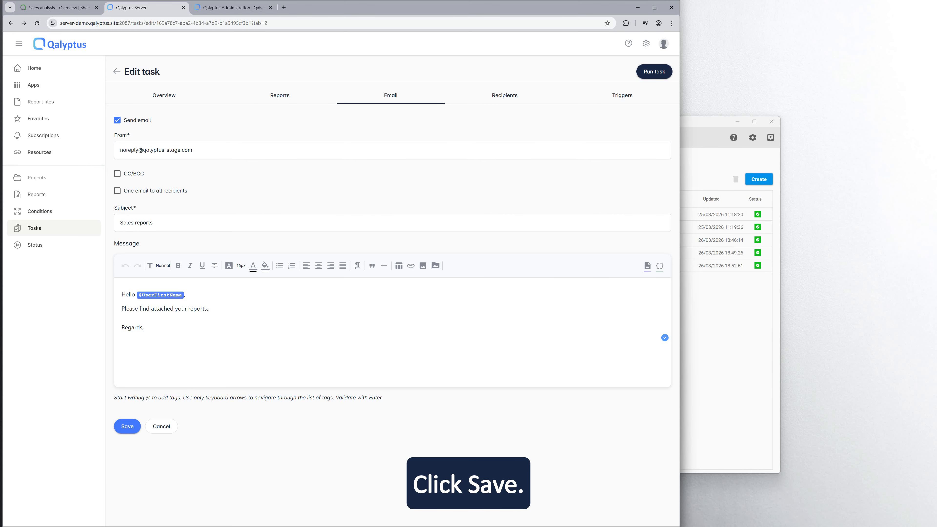
pyautogui.click(505, 95)
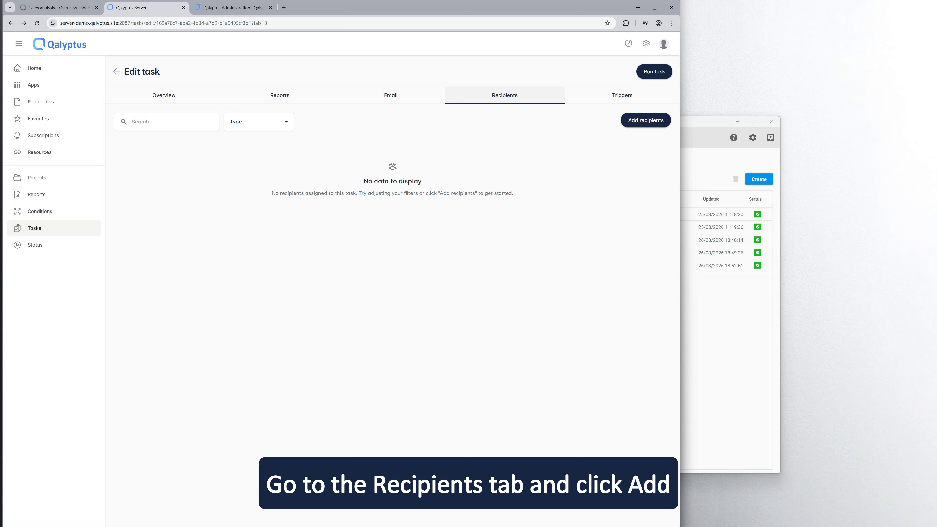
# Add the last listed user and the demo user as recipients with email and Hub access.
pyautogui.click(645, 120)
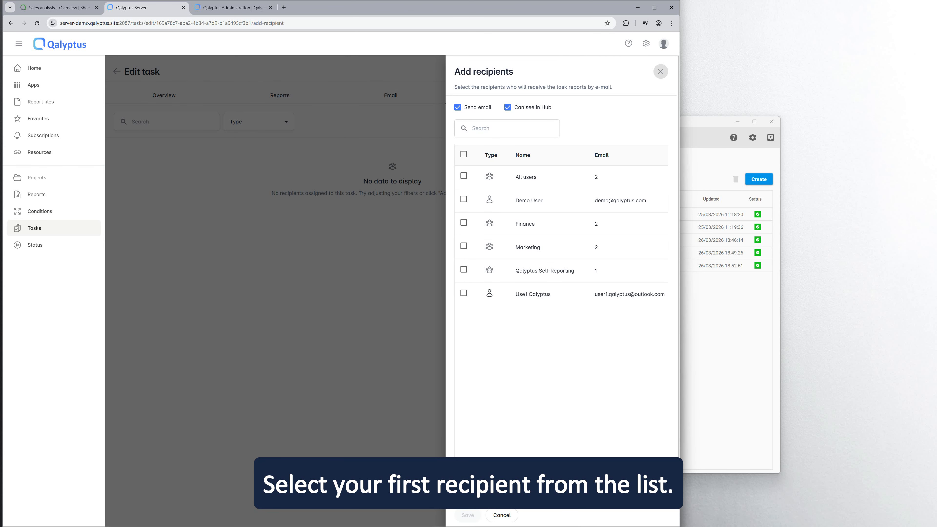
pyautogui.click(463, 293)
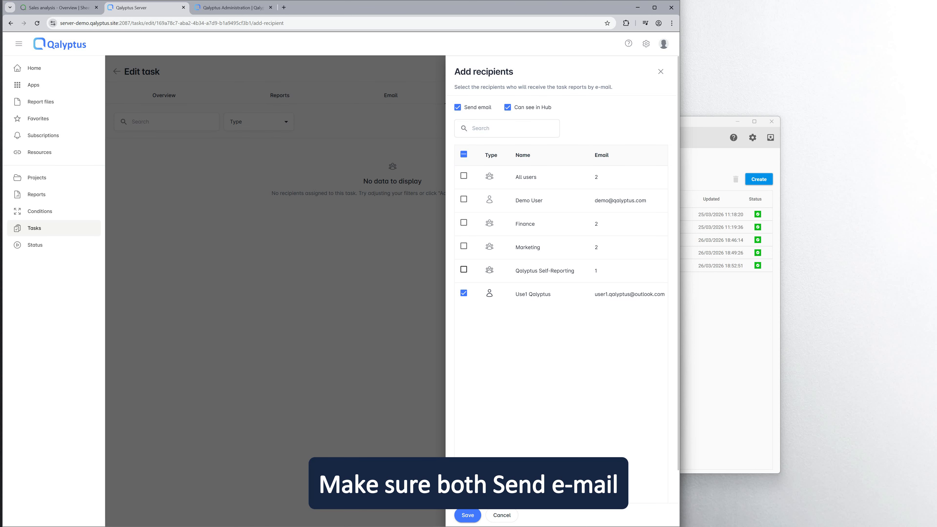
pyautogui.click(464, 199)
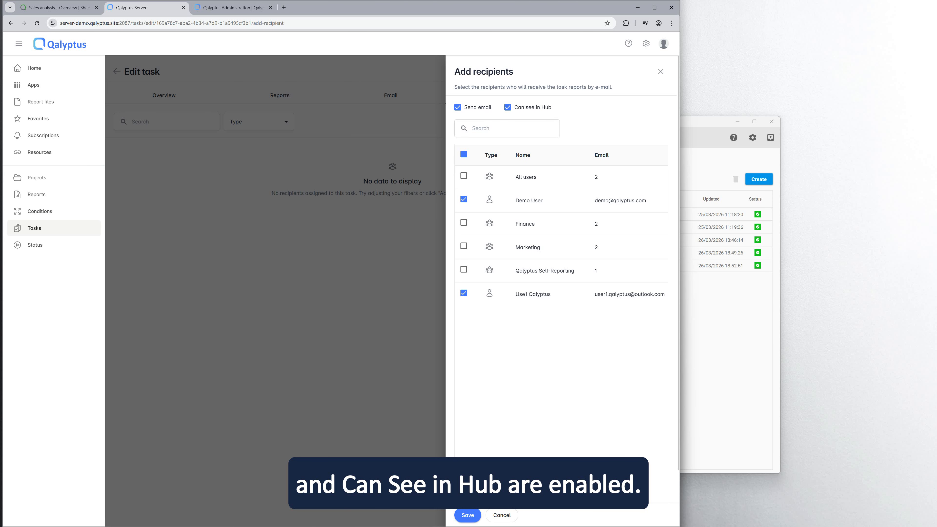
pyautogui.click(467, 515)
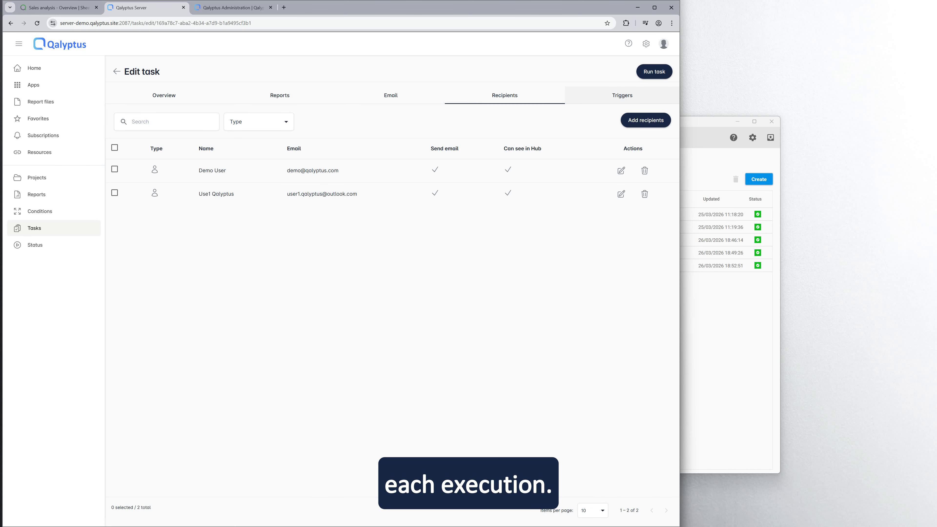
pyautogui.click(622, 95)
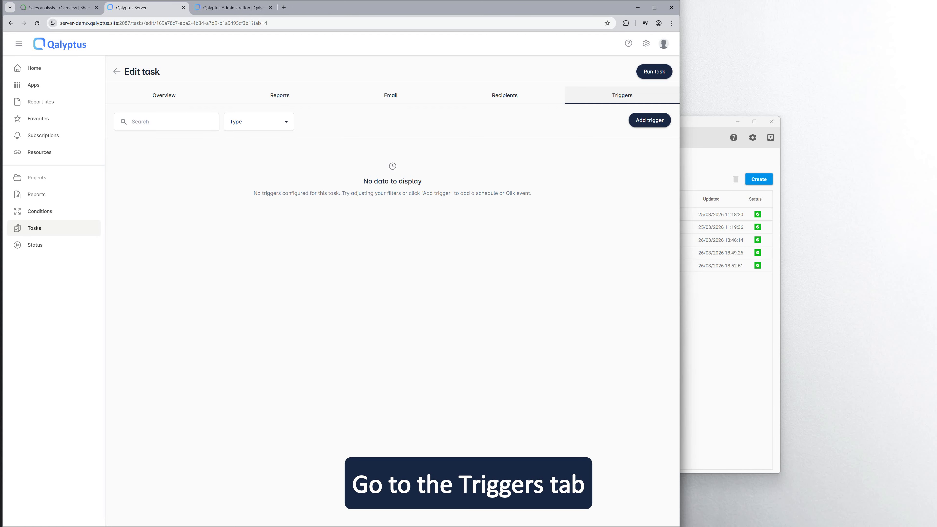
# Add a schedule trigger named 'Weekly' with weekly frequency.
pyautogui.click(649, 120)
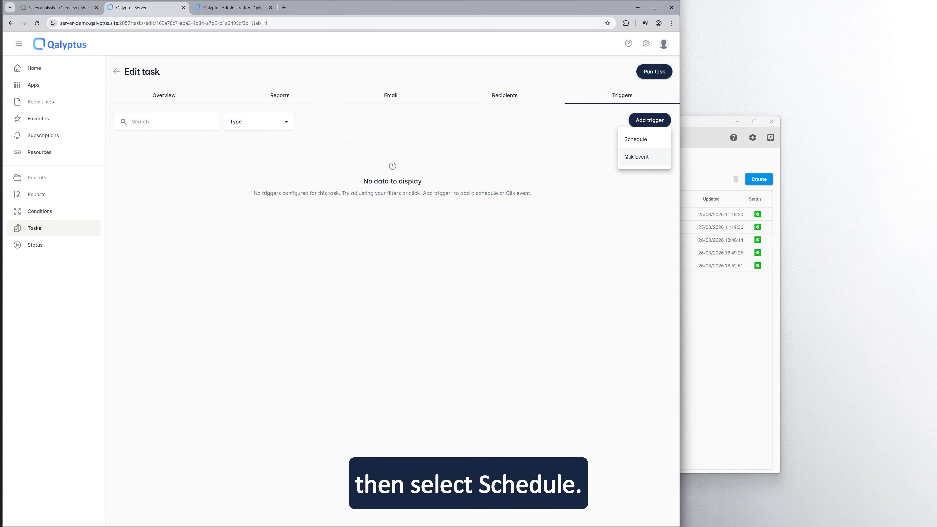
pyautogui.click(636, 139)
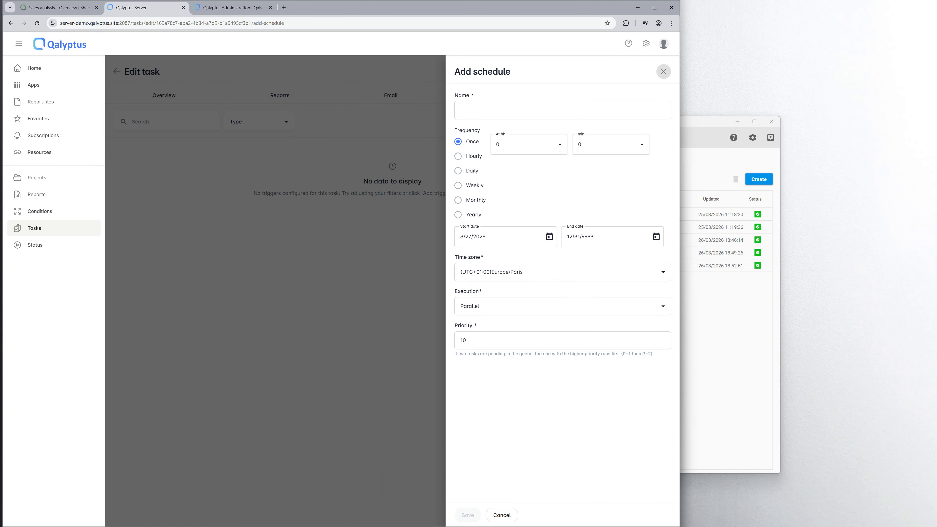
pyautogui.write('W')
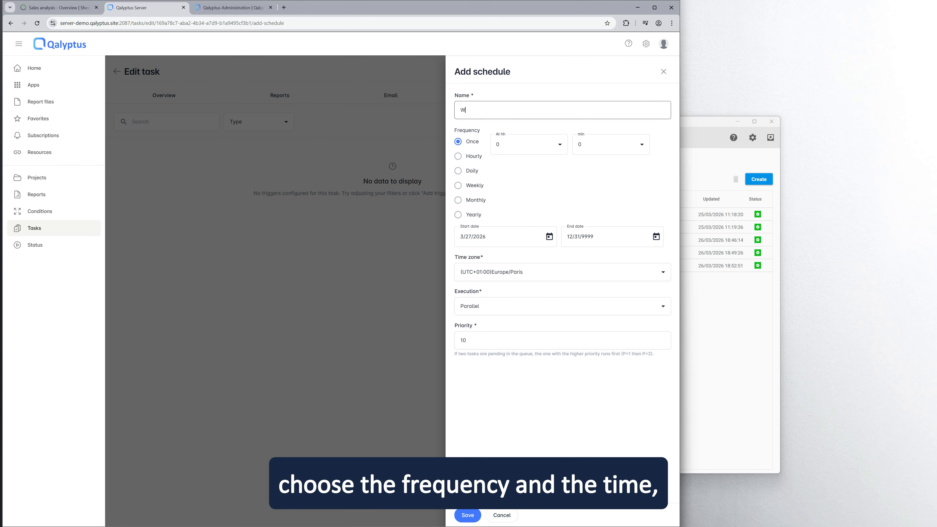
pyautogui.write('eekly')
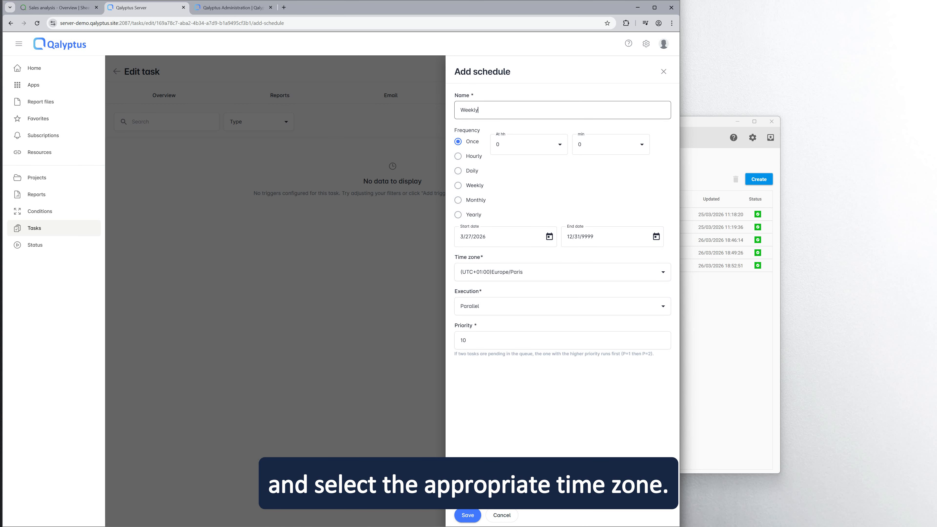
pyautogui.click(458, 156)
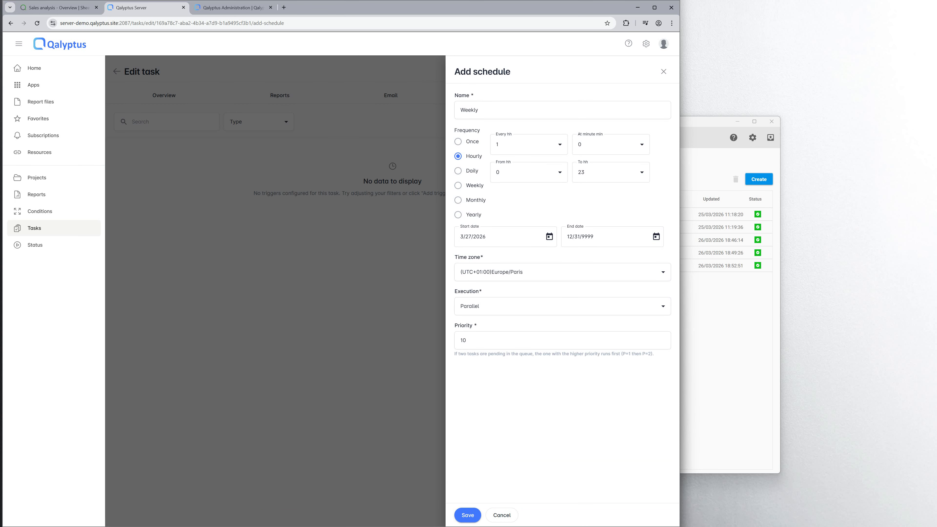
pyautogui.click(458, 171)
pyautogui.click(458, 185)
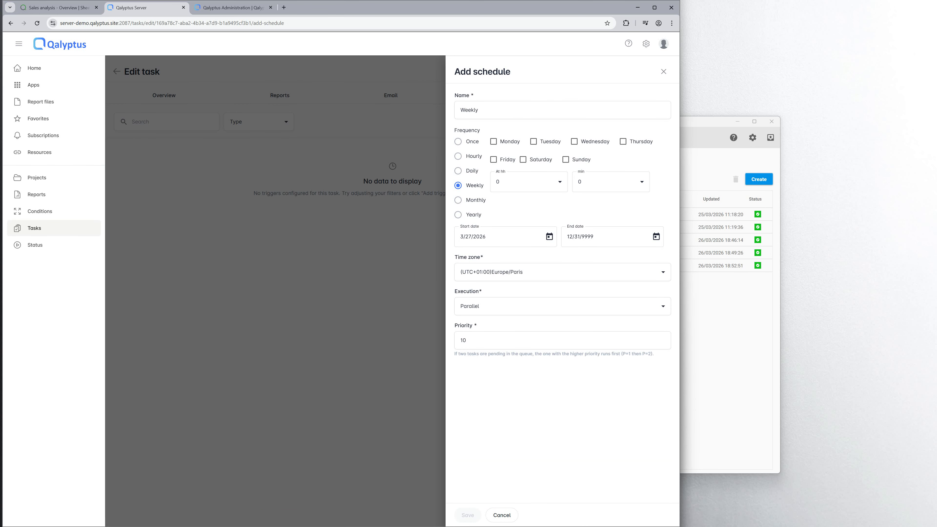
pyautogui.click(458, 200)
pyautogui.click(458, 214)
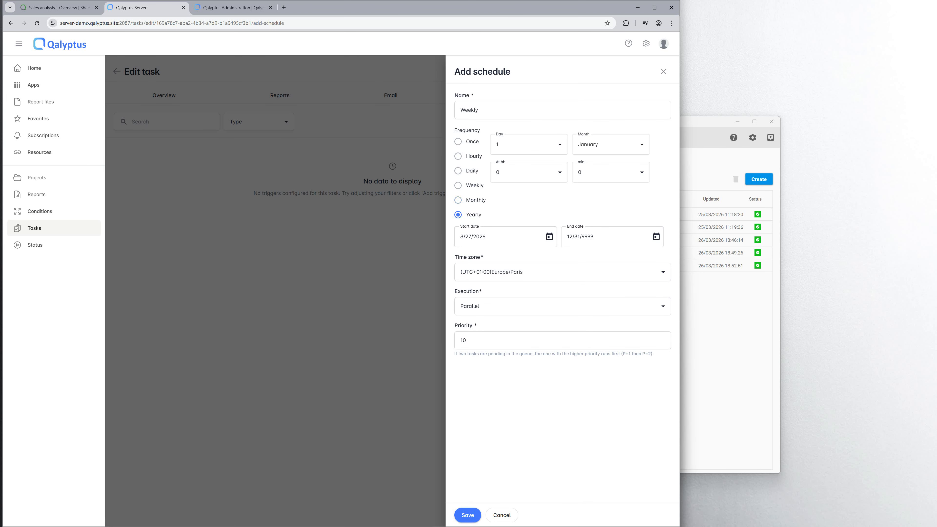
pyautogui.click(458, 186)
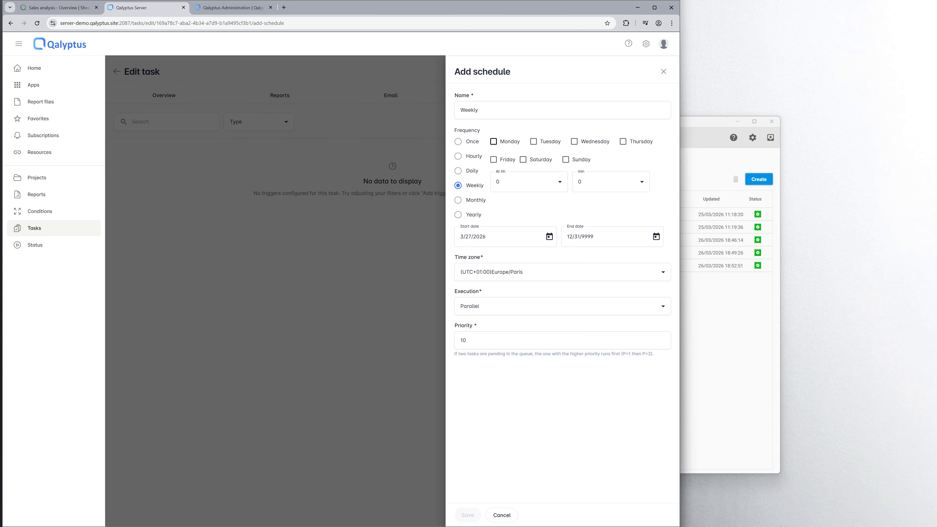
# Run it on Mondays at 7:00 with parallel execution and save the trigger.
pyautogui.click(493, 142)
pyautogui.click(528, 182)
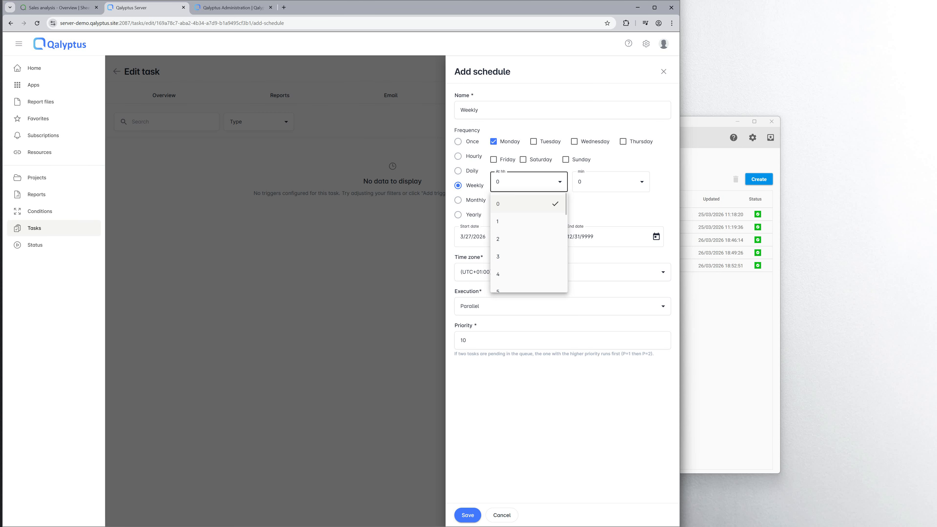
pyautogui.scroll(-1, 527, 258)
pyautogui.click(523, 289)
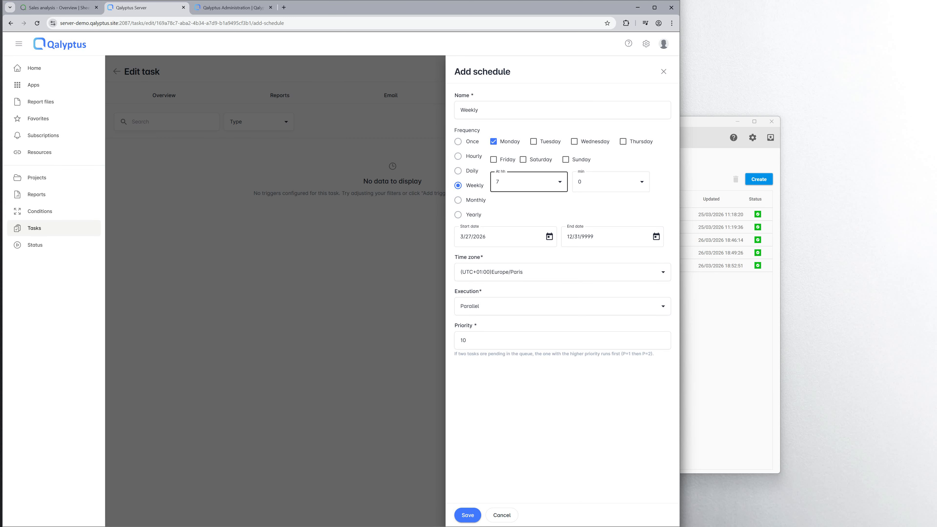
pyautogui.click(562, 306)
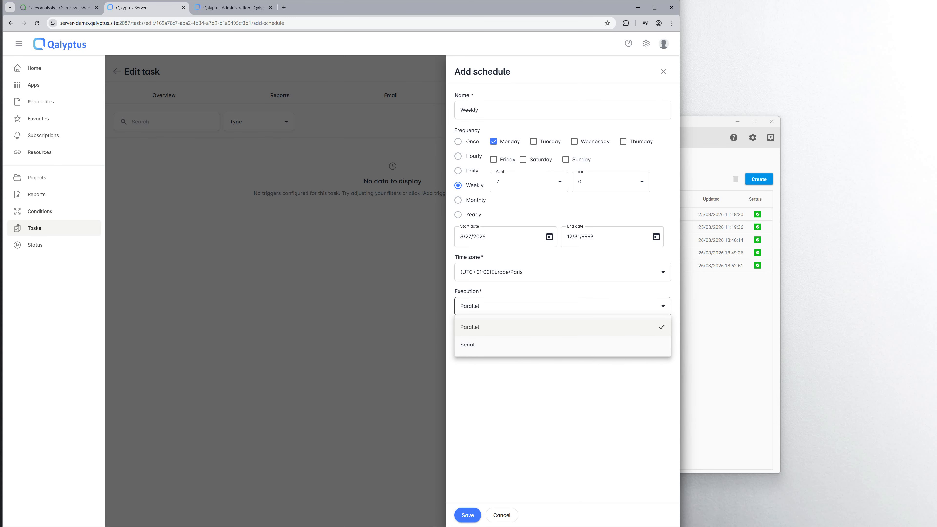
pyautogui.click(562, 399)
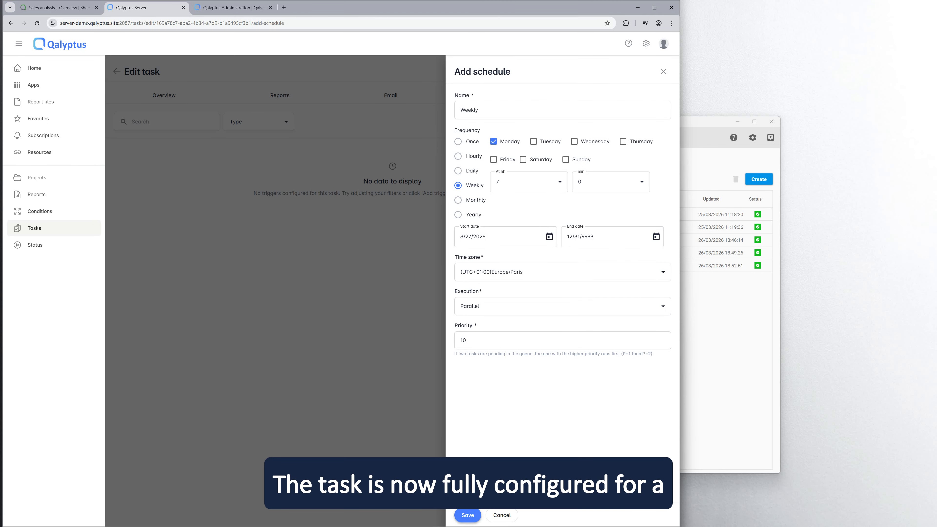
pyautogui.click(468, 515)
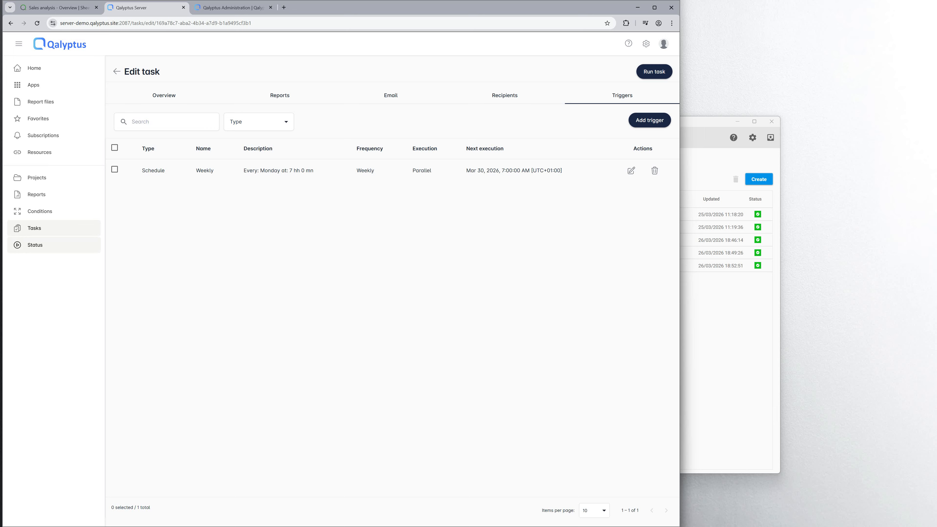
# Run the Sales reports task immediately from the Status page so it shows Running.
pyautogui.click(35, 245)
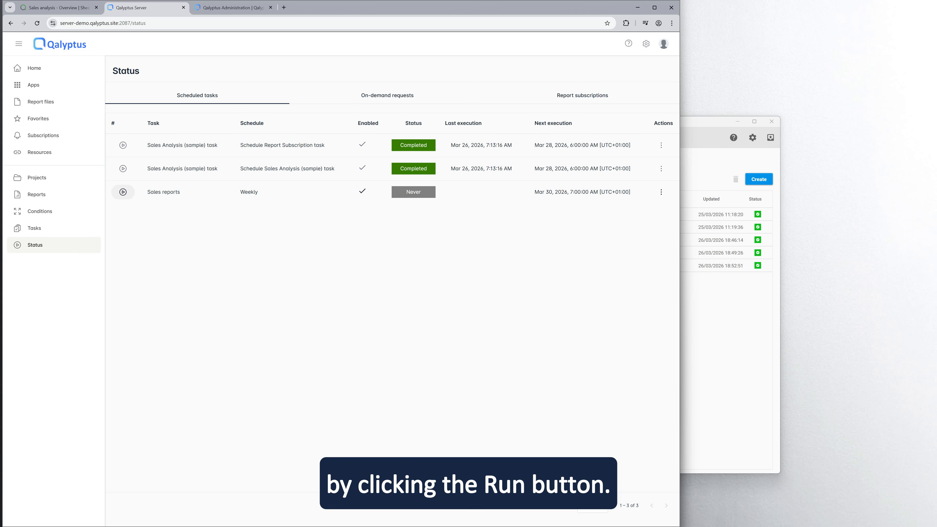
pyautogui.click(123, 191)
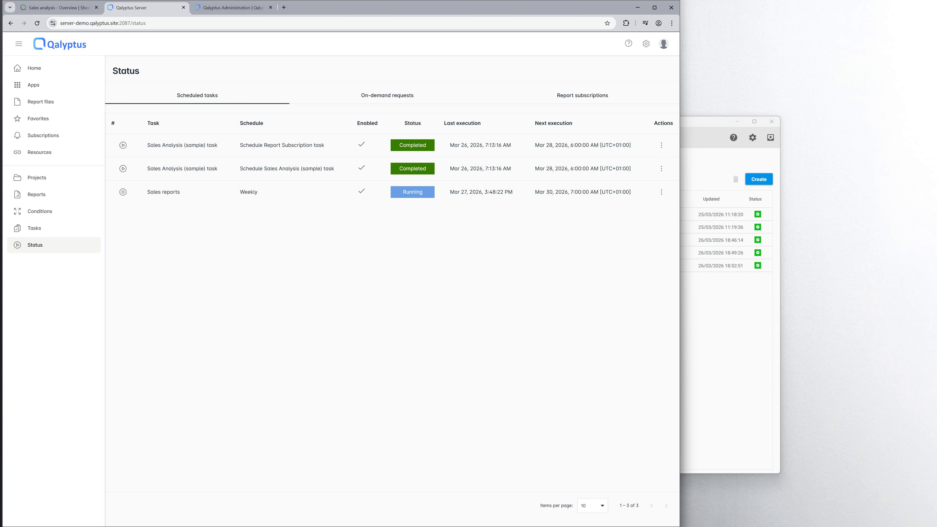
# Create and save a condition 'Chart has values' for the Qalyptus Demo project, then view its rules.
pyautogui.click(39, 211)
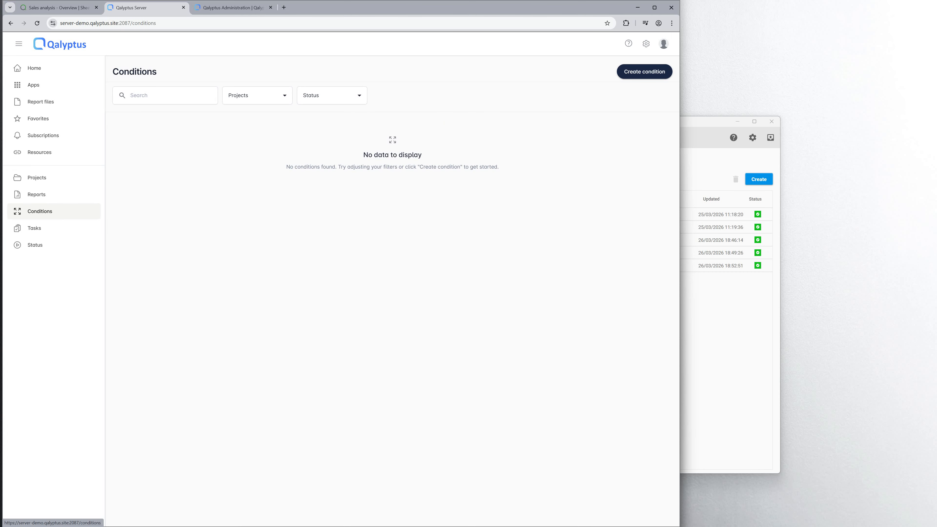
pyautogui.click(644, 71)
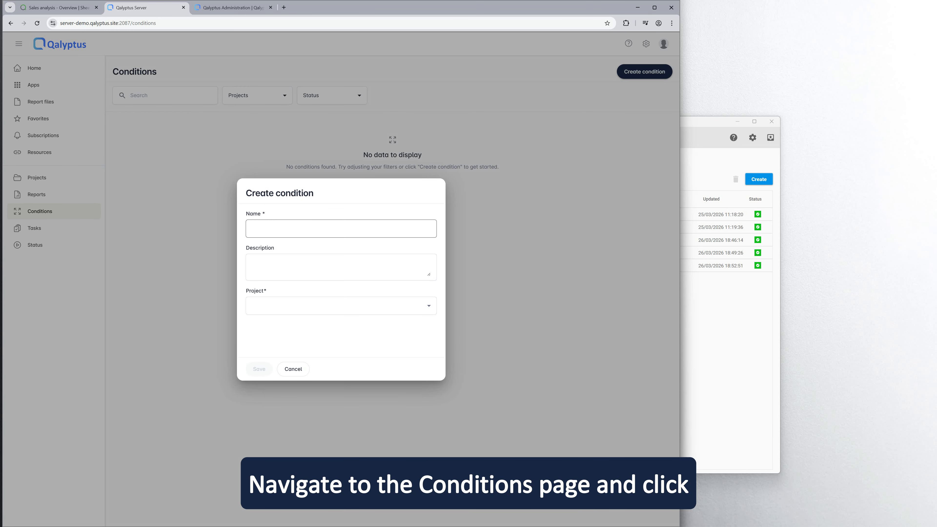
pyautogui.write('Chart')
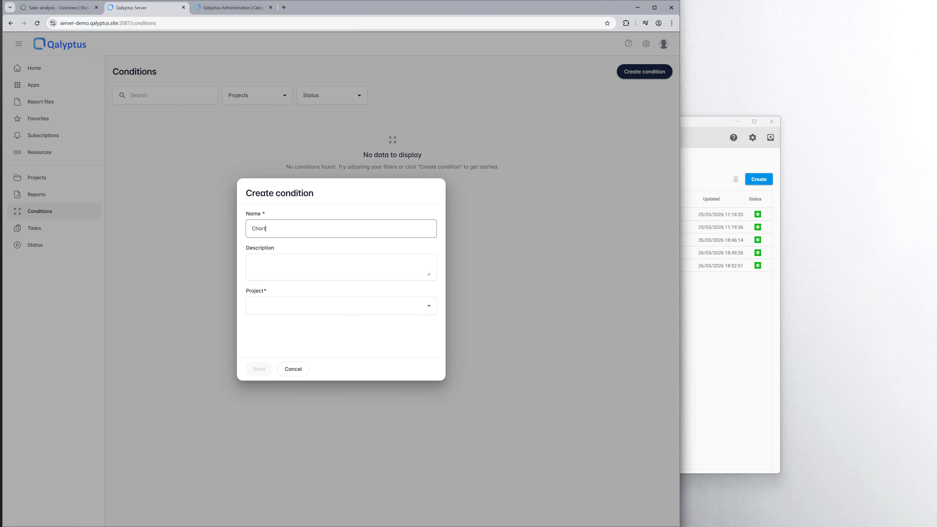
pyautogui.write(' has val')
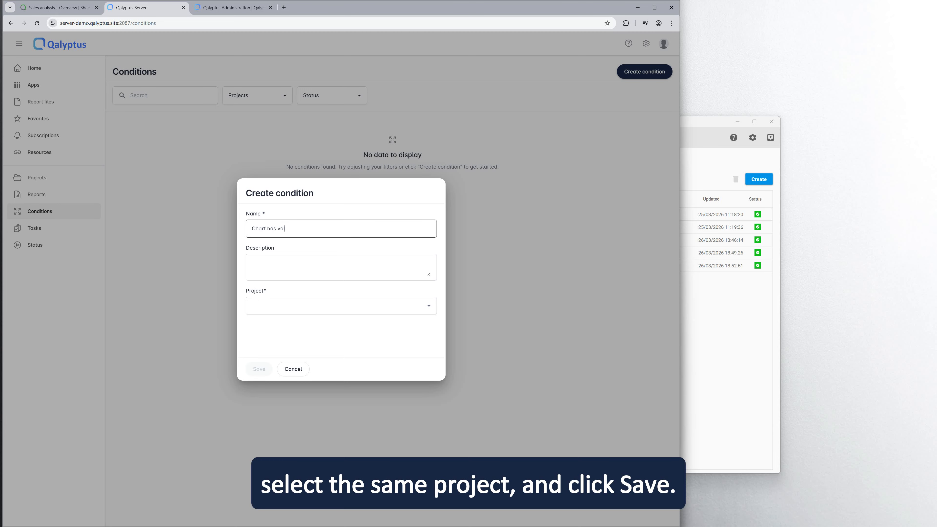
pyautogui.write('ues')
pyautogui.click(341, 306)
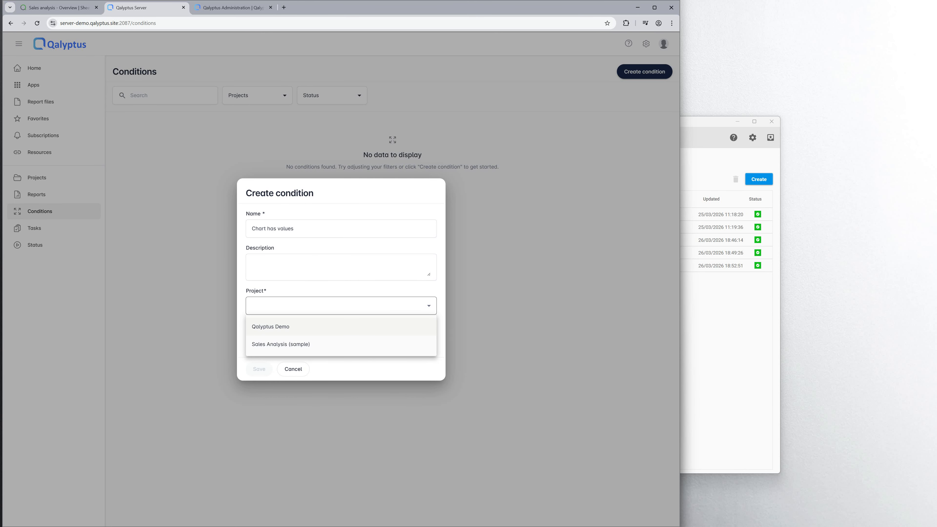
pyautogui.click(270, 327)
pyautogui.click(259, 369)
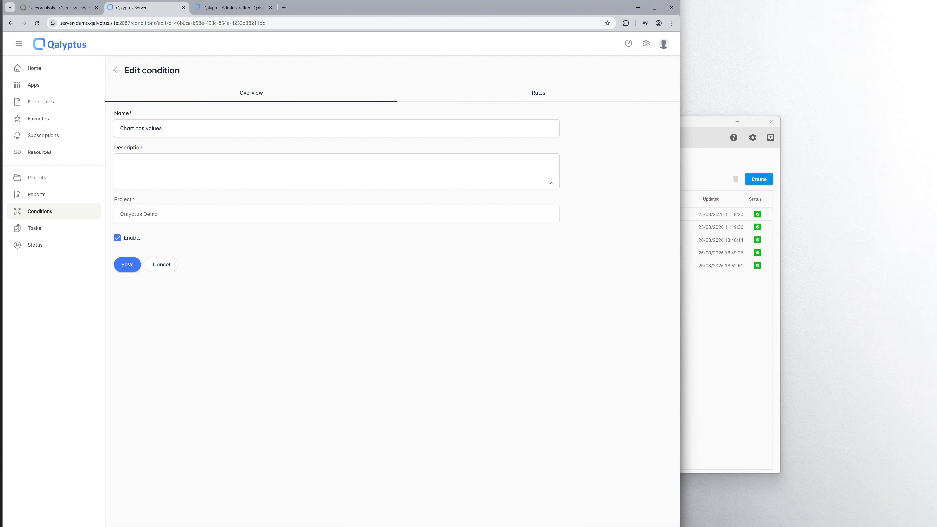
pyautogui.click(538, 93)
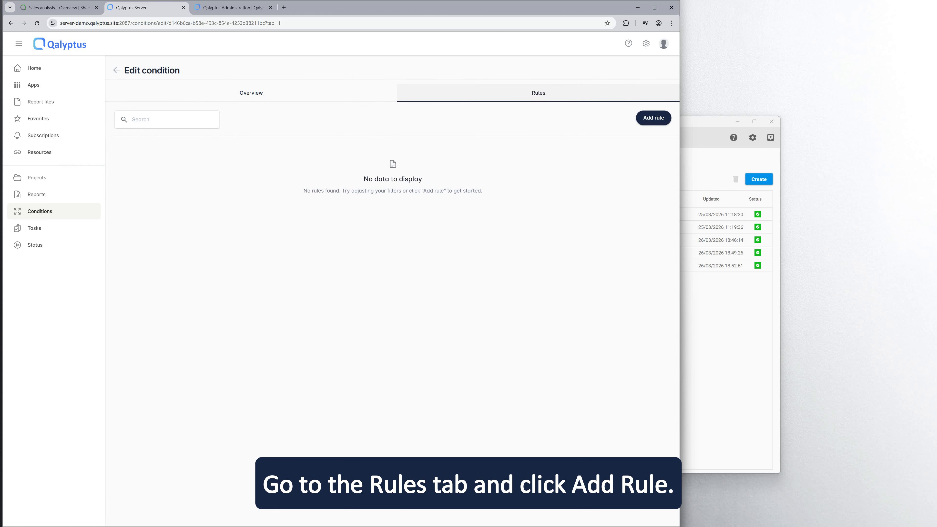
# Add a new rule named Rule1 using the Sales analysis connection.
pyautogui.click(652, 118)
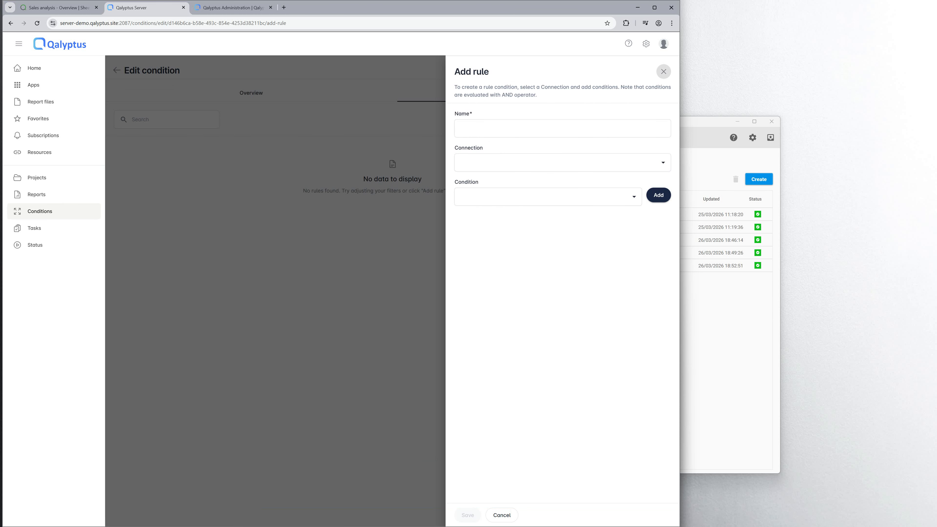
pyautogui.click(562, 128)
pyautogui.write('Rule1')
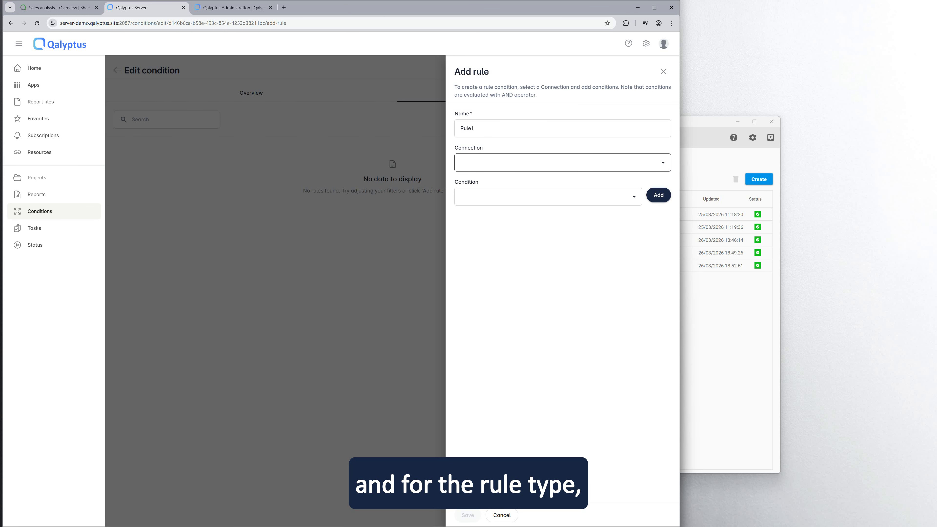
pyautogui.click(562, 163)
pyautogui.click(562, 201)
# Give Rule1 a 'Check if a chart has values' check on Combo Chart = True, save it, and reopen the Sales reports task.
pyautogui.click(548, 196)
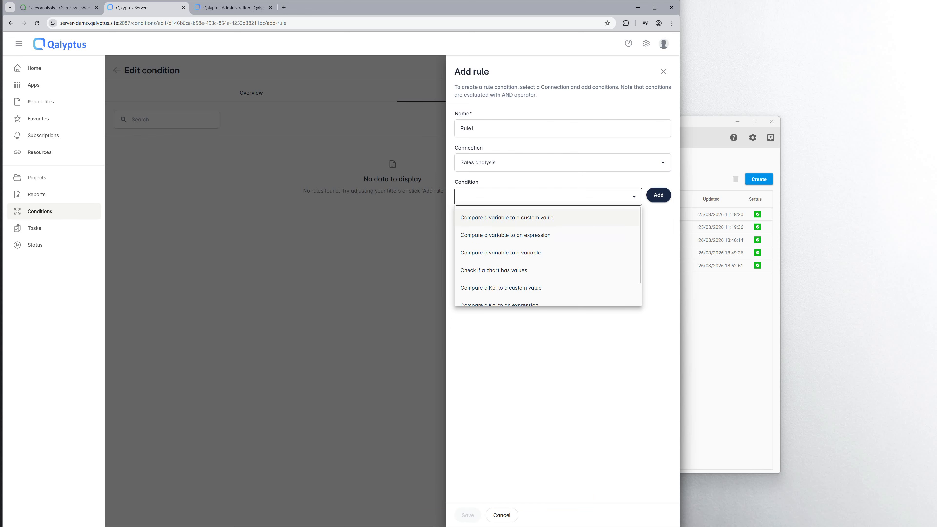
pyautogui.scroll(-1, 547, 257)
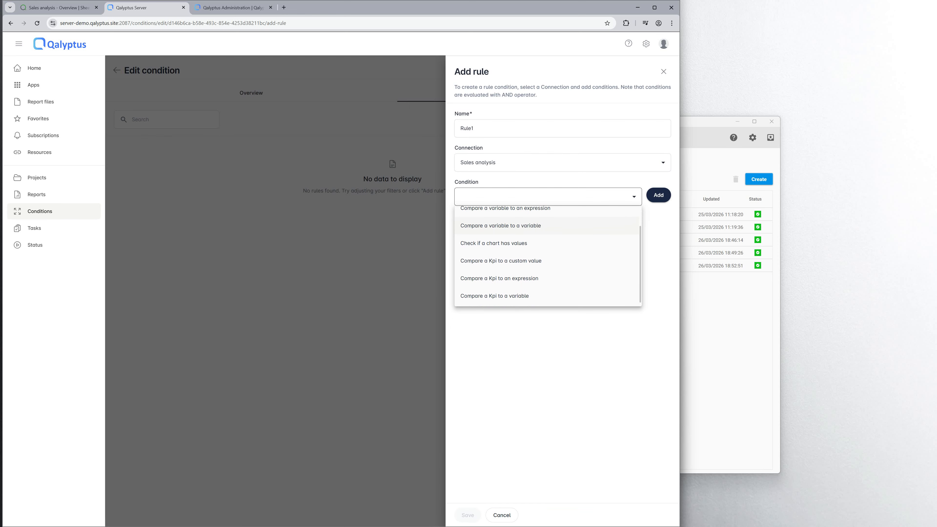
pyautogui.click(493, 241)
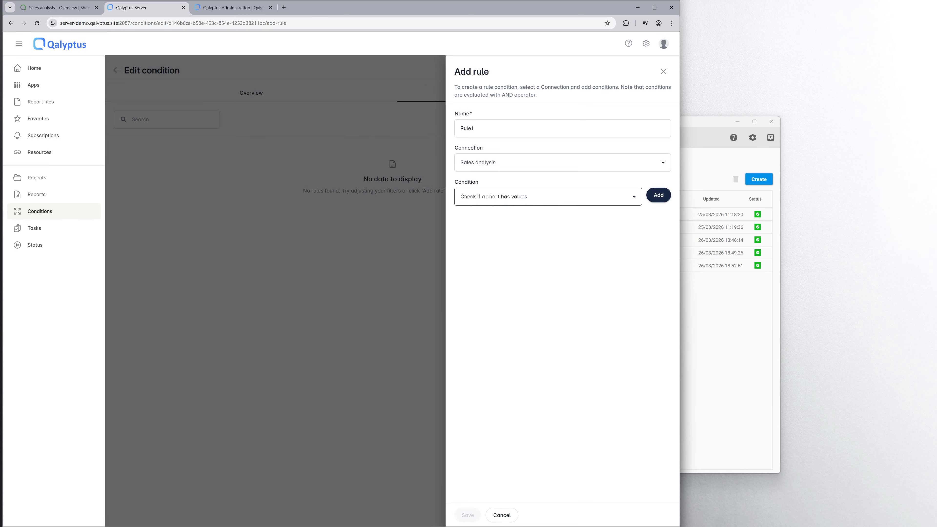
pyautogui.click(658, 195)
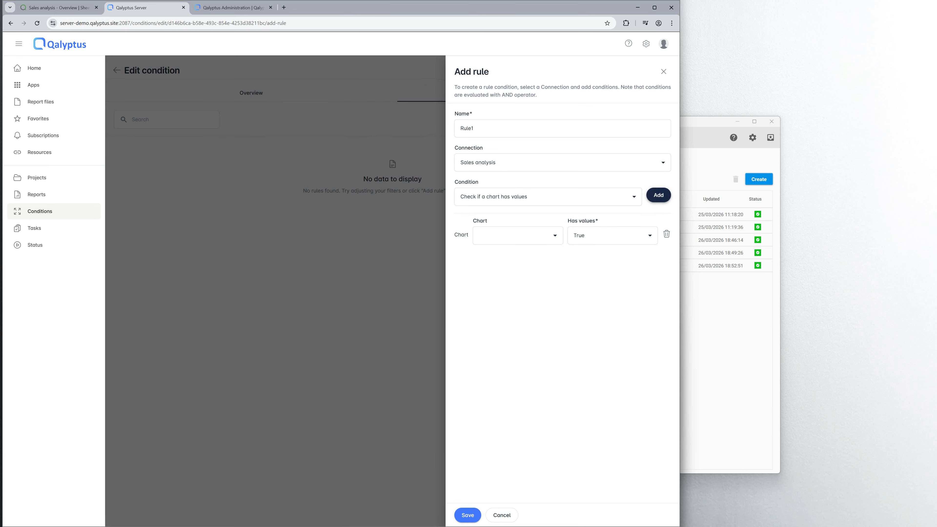
pyautogui.click(518, 235)
pyautogui.scroll(-3, 512, 295)
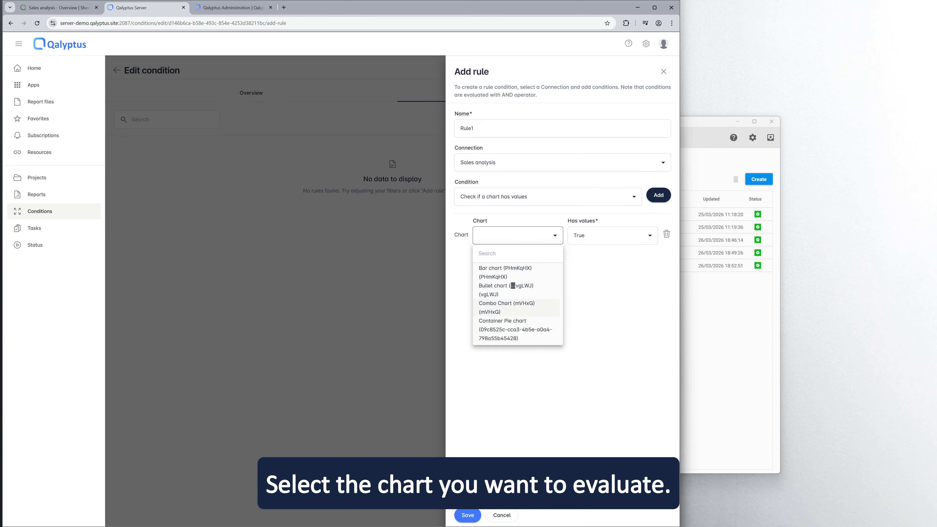
pyautogui.click(506, 308)
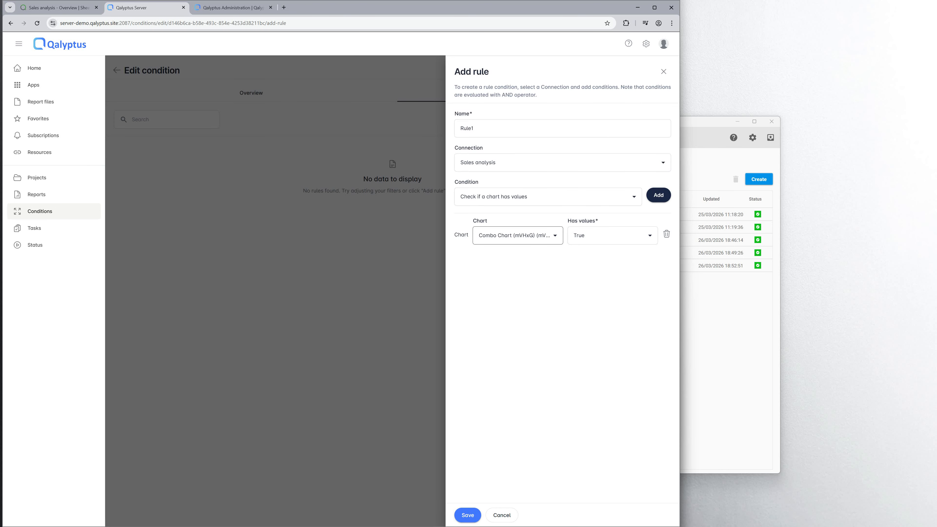
pyautogui.click(612, 256)
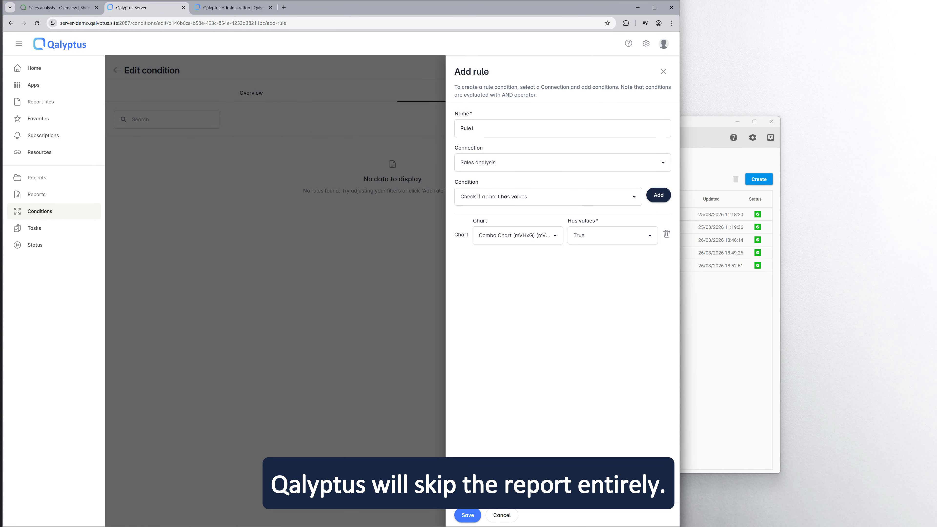
pyautogui.click(468, 514)
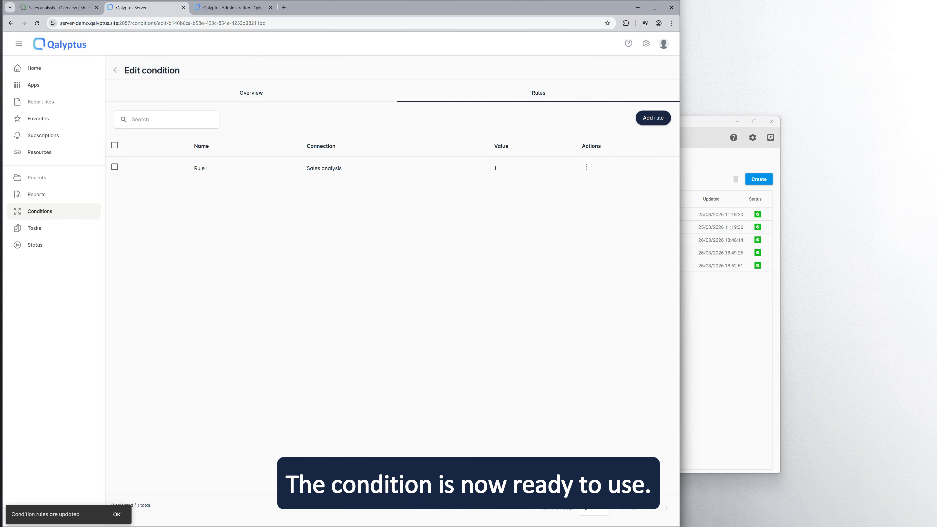
pyautogui.click(35, 228)
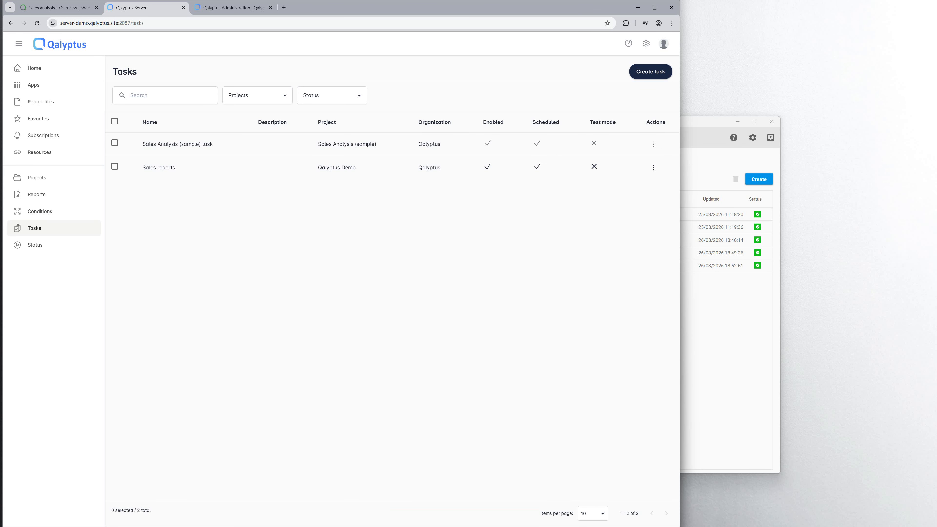
pyautogui.click(159, 168)
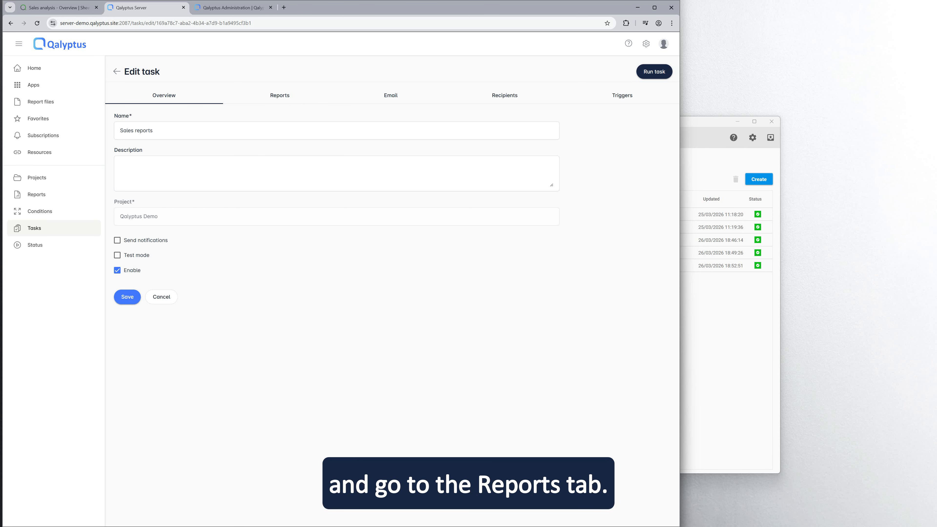
# Attach the 'Chart has values' condition to the task's Excel report and apply it.
pyautogui.click(280, 95)
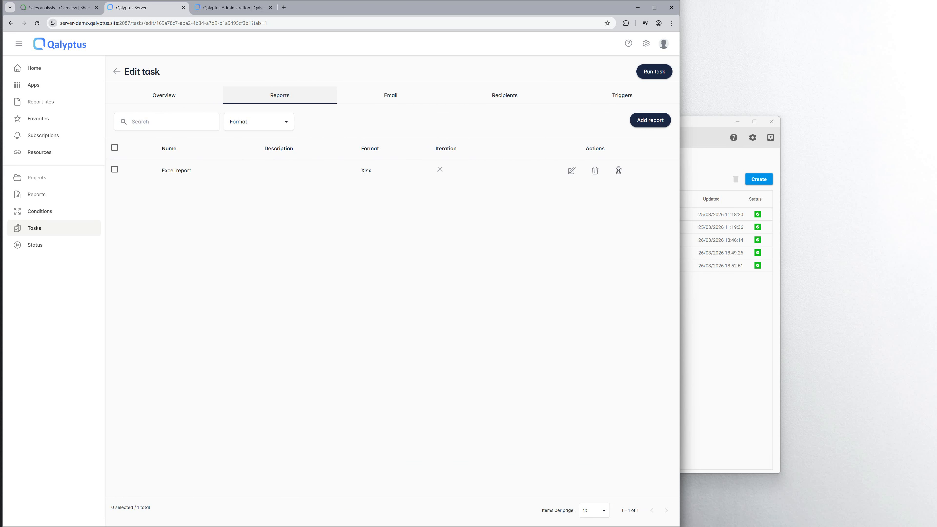
pyautogui.click(572, 170)
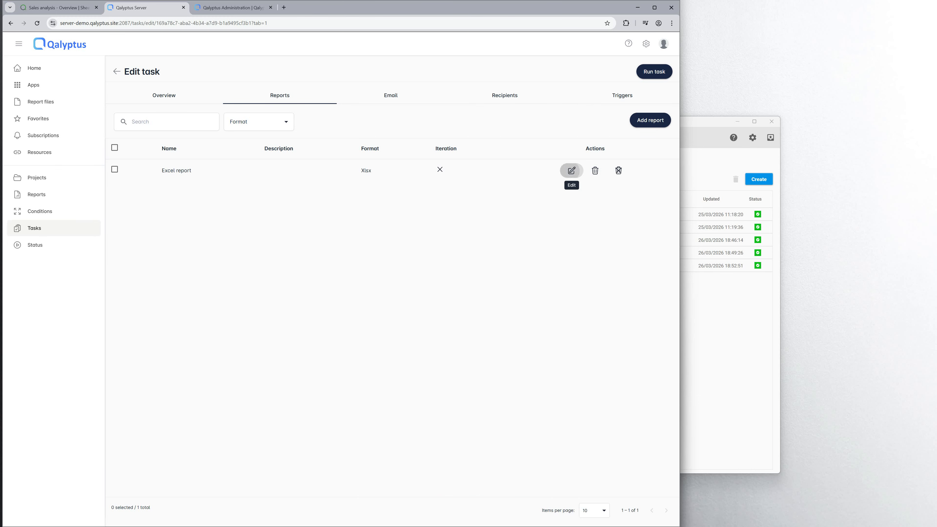
pyautogui.click(523, 204)
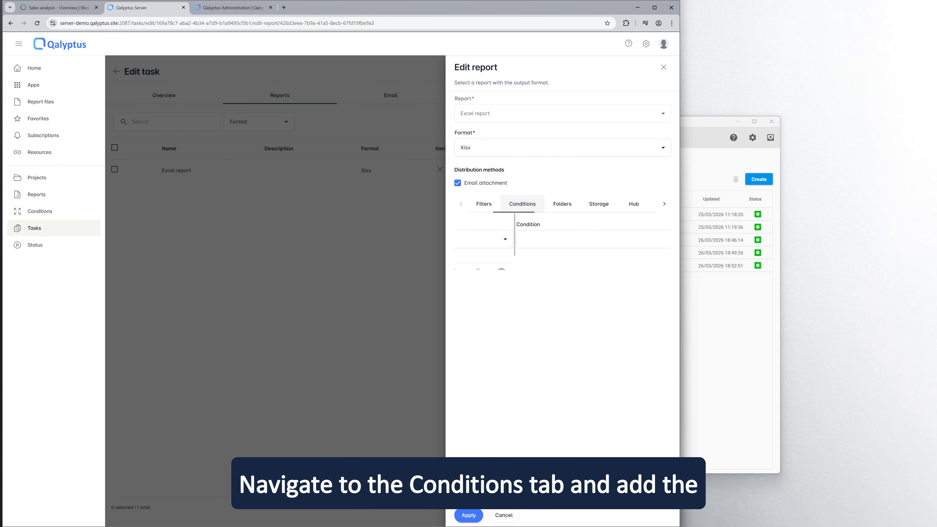
pyautogui.click(560, 239)
pyautogui.click(481, 277)
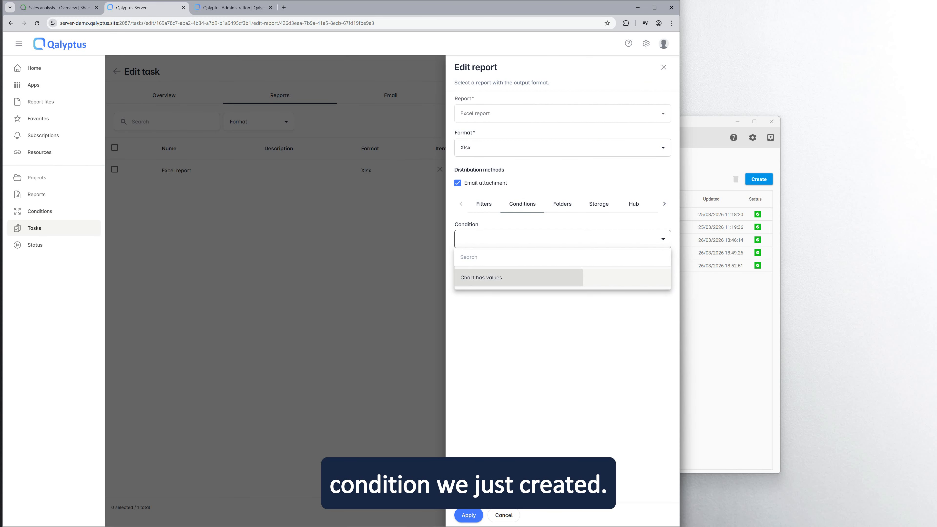
pyautogui.click(468, 515)
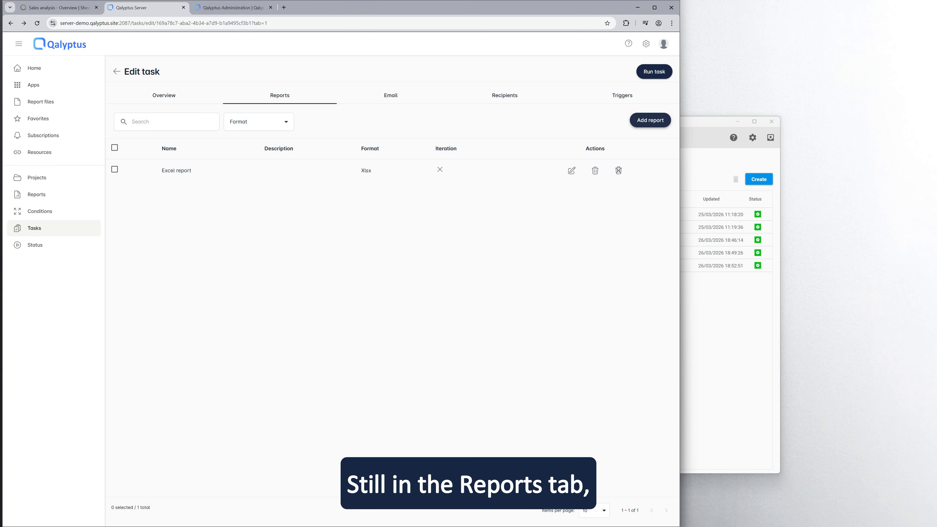
pyautogui.click(650, 120)
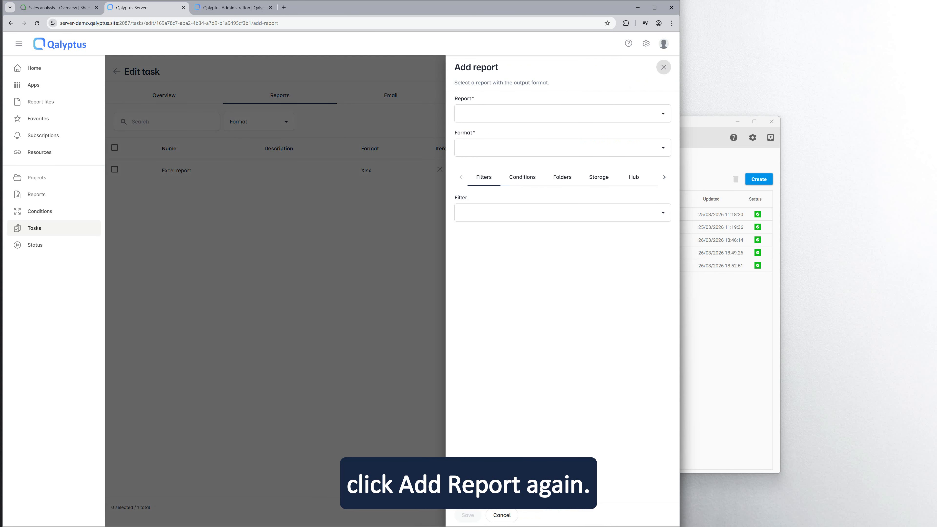
# Add the Overview report to the task as Html, embedded in the email instead of attached.
pyautogui.click(563, 114)
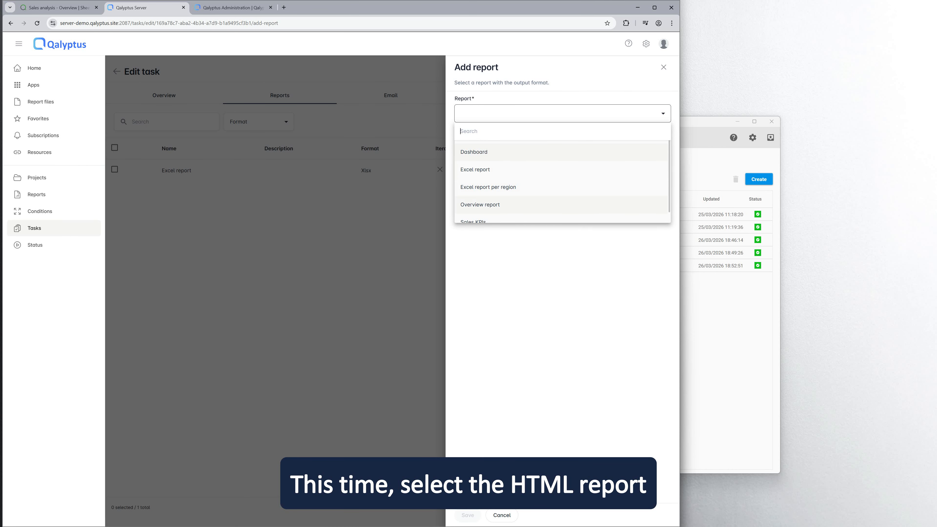
pyautogui.click(563, 205)
pyautogui.click(562, 148)
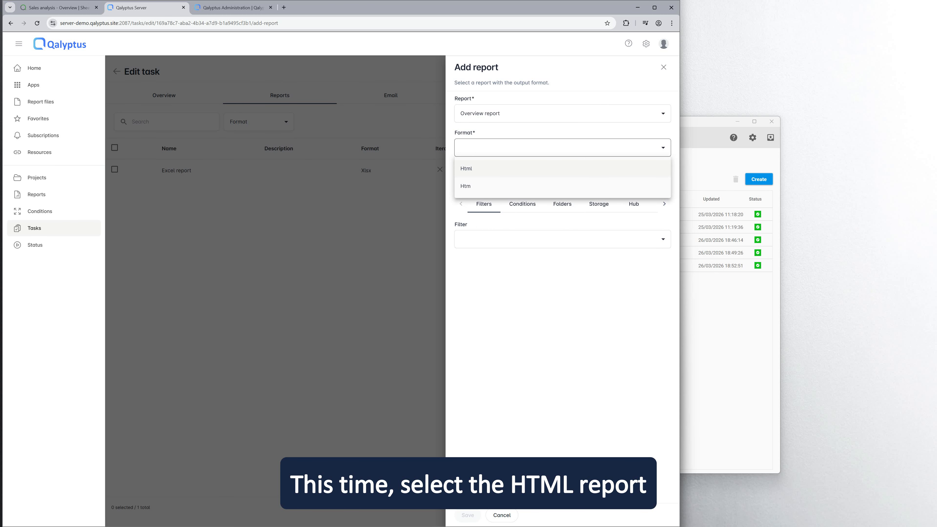
pyautogui.click(465, 169)
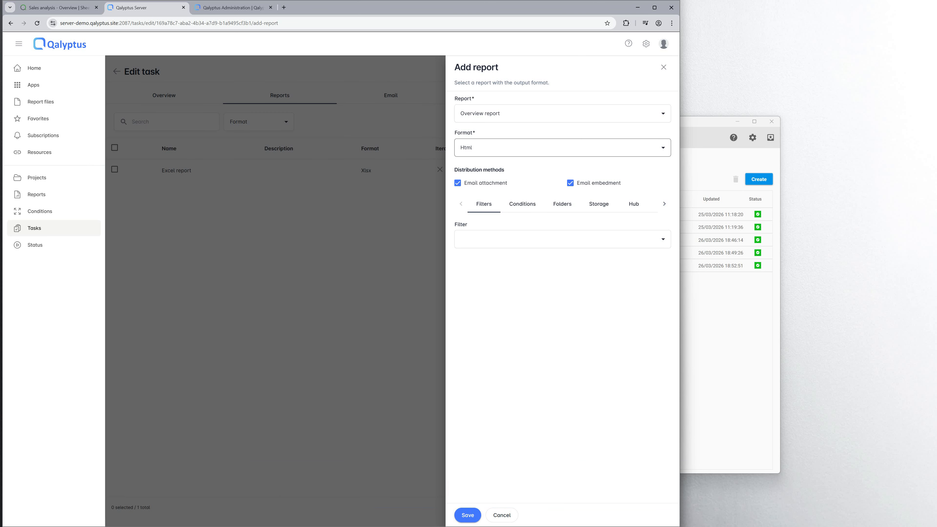
pyautogui.click(458, 183)
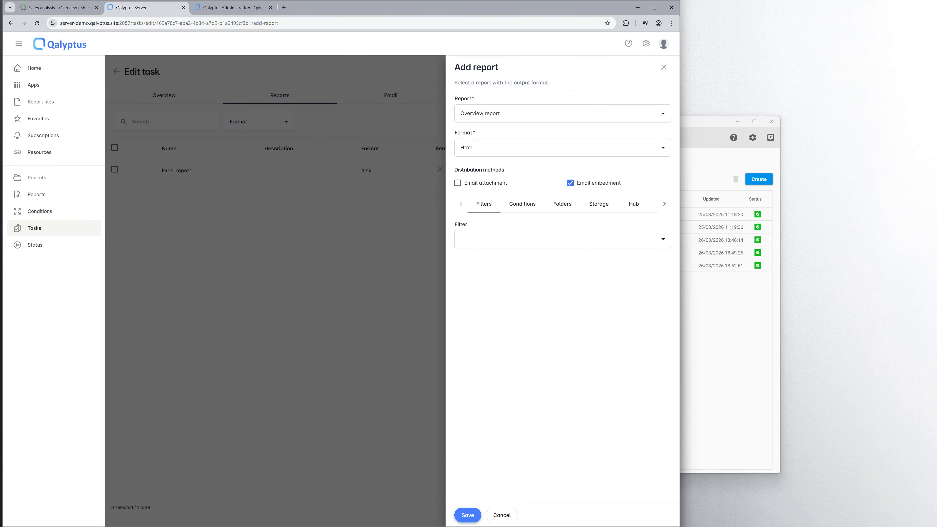
pyautogui.click(467, 515)
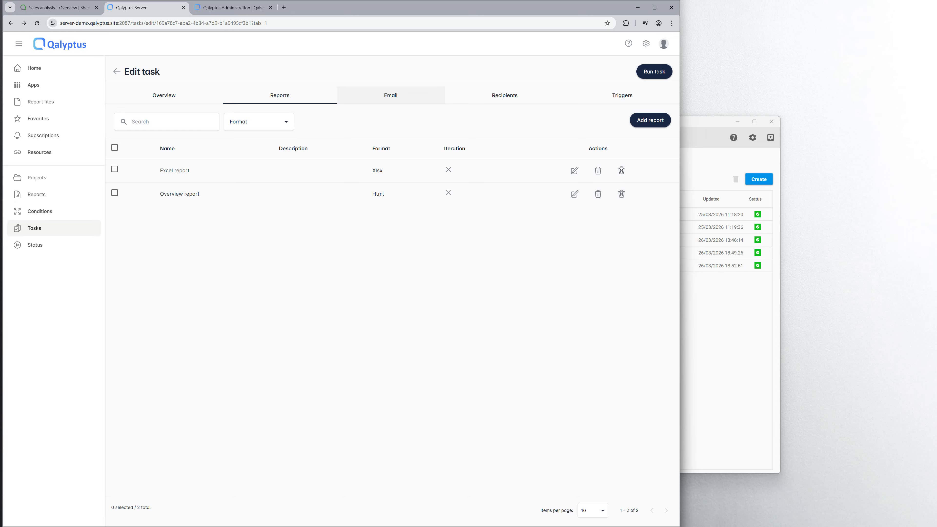
# Insert the Overview report into the email body below the attachment sentence, removing its heading line.
pyautogui.click(390, 95)
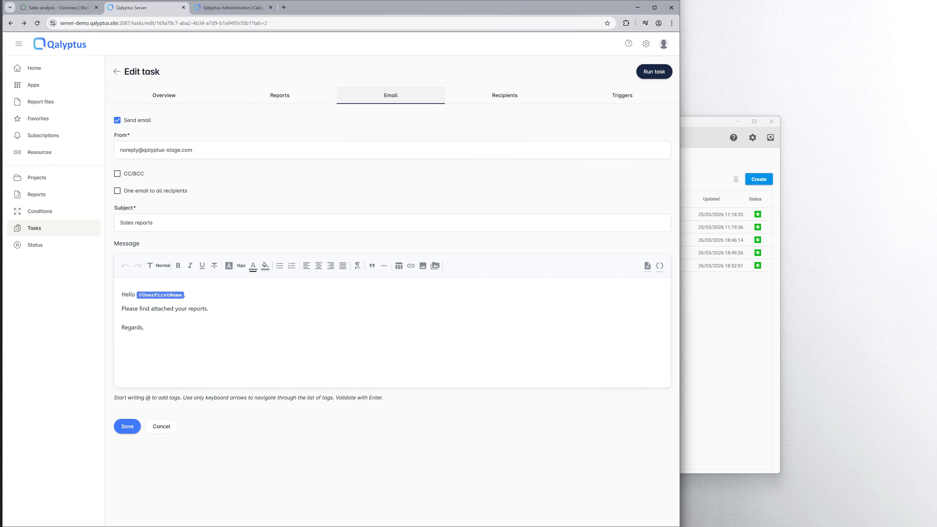
pyautogui.click(209, 309)
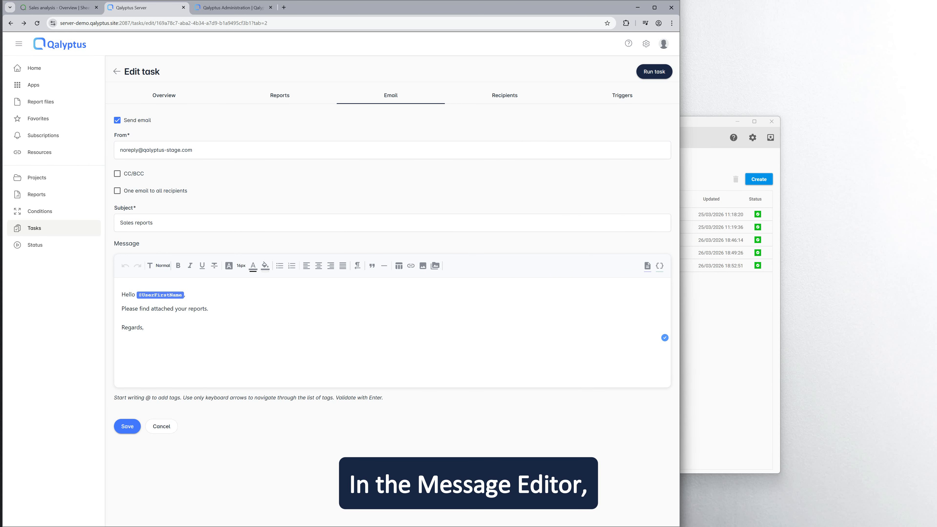
pyautogui.press('Return')
pyautogui.press('Return')
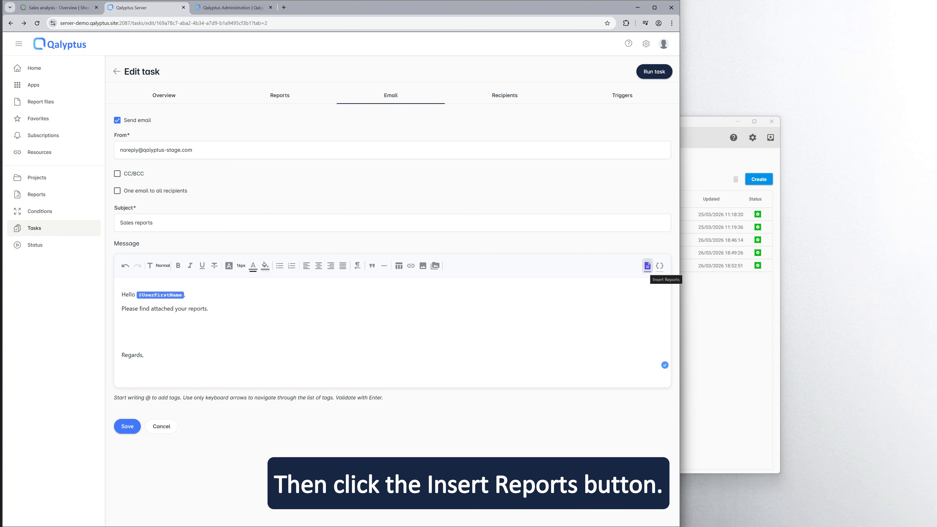
pyautogui.click(647, 265)
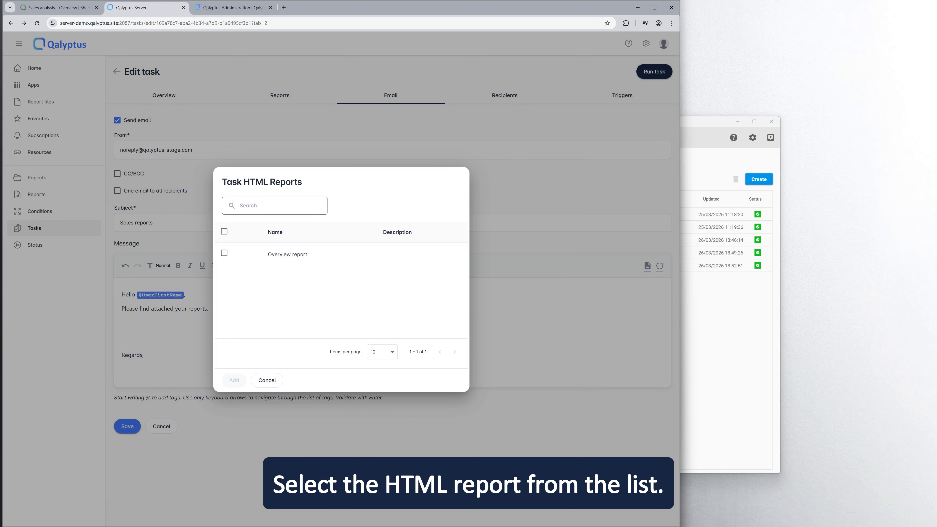
pyautogui.click(223, 253)
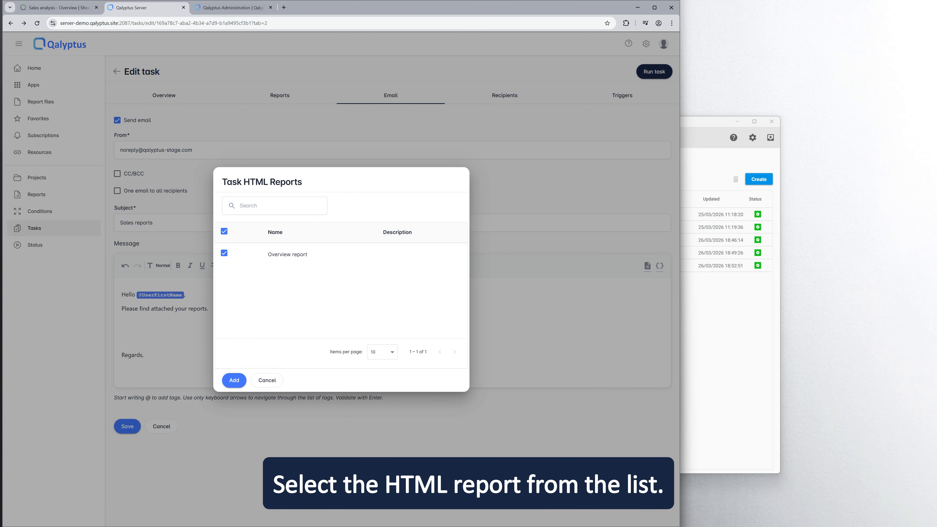
pyautogui.click(234, 381)
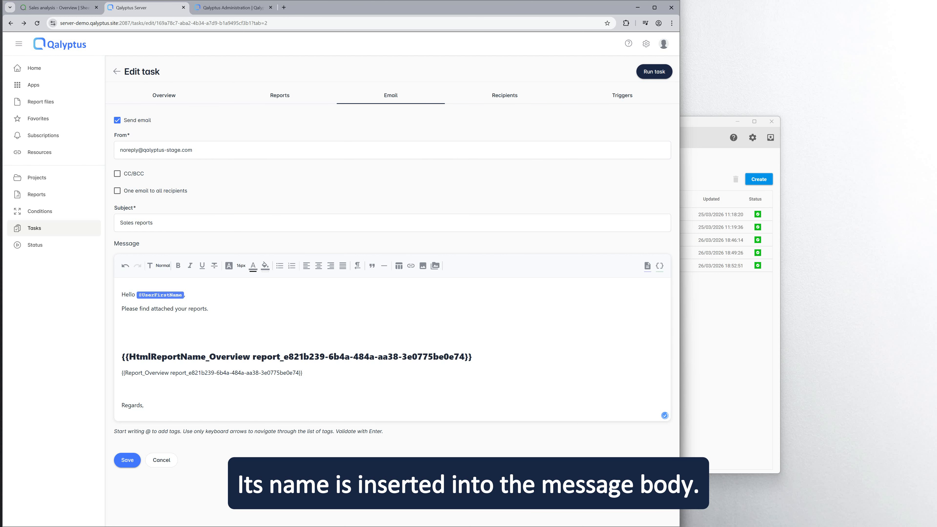
pyautogui.moveTo(473, 357); pyautogui.dragTo(121, 357)
pyautogui.press('BackSpace')
pyautogui.press('BackSpace')
pyautogui.press('BackSpace')
pyautogui.press('BackSpace')
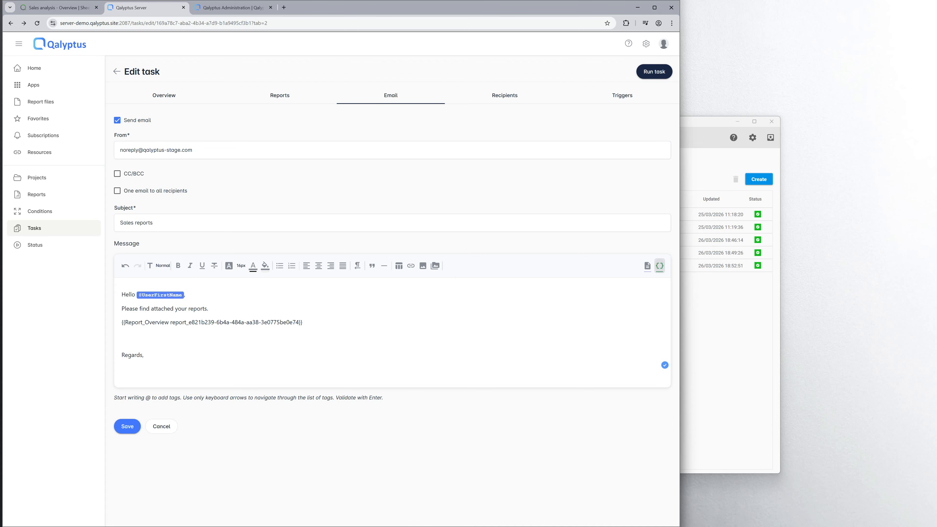
# Save the task email without adding any Qlik Sense variables.
pyautogui.click(660, 266)
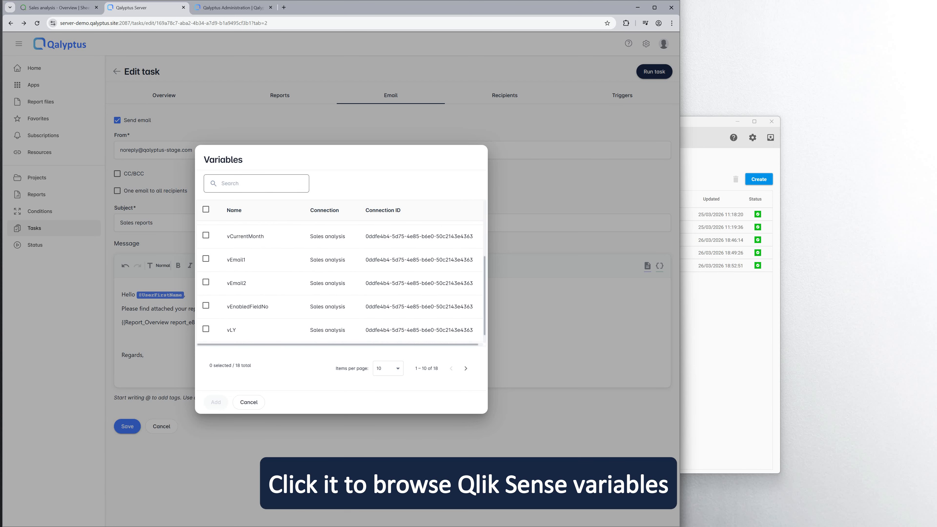
pyautogui.click(248, 402)
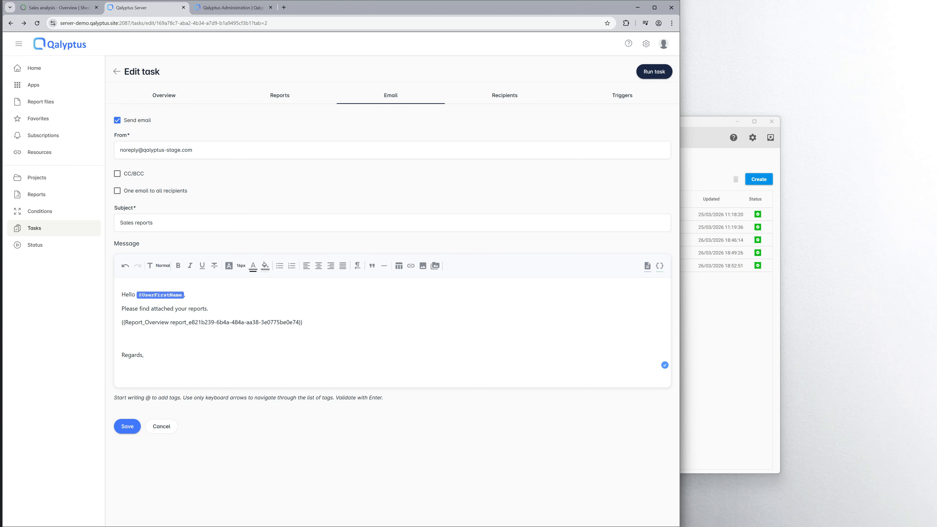
pyautogui.click(127, 426)
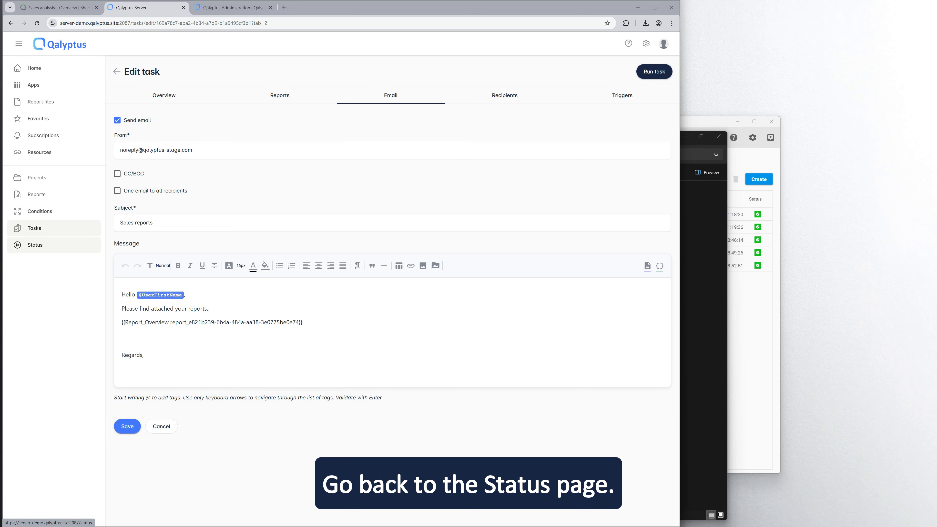
pyautogui.click(35, 245)
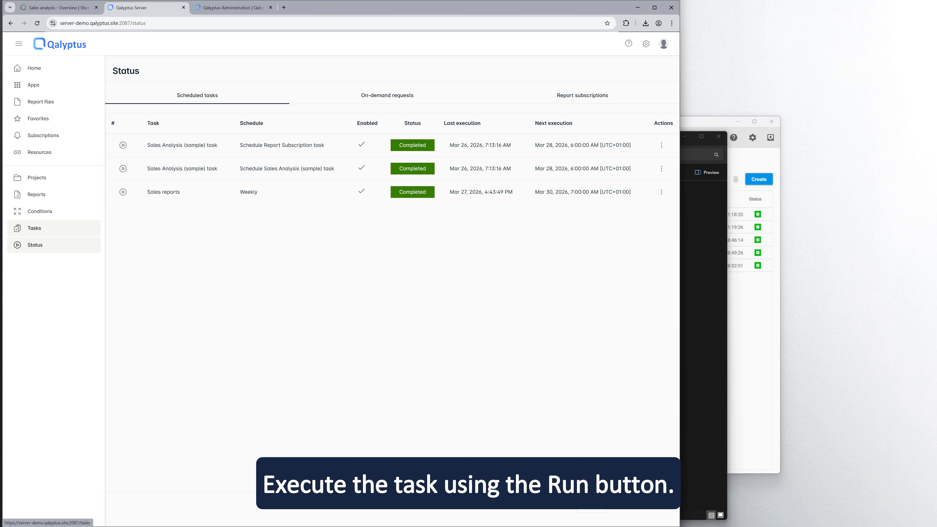
# Run the Sales reports task again so it completes with last execution 4:45:21 PM.
pyautogui.click(123, 191)
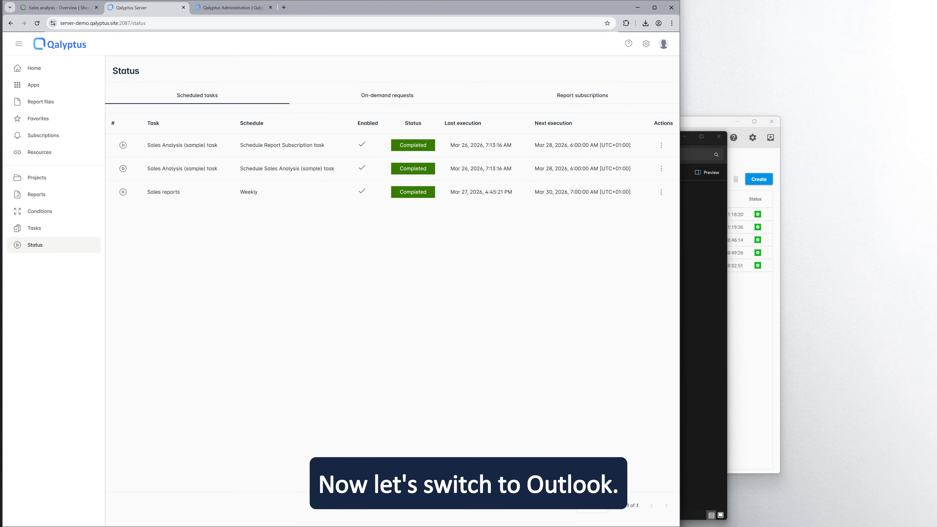
# Open Outlook in a new tab and read the latest Sales reports email with embedded charts.
pyautogui.hotkey('ctrl', 't')
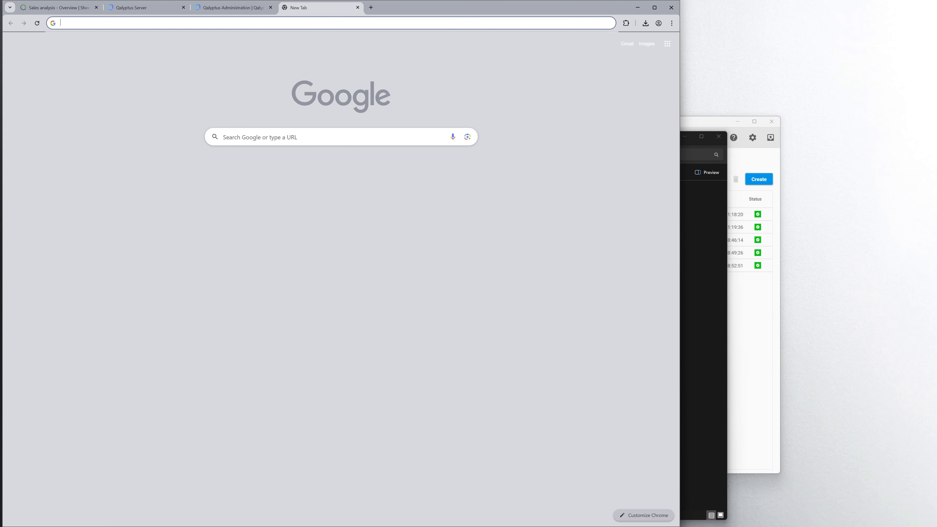
pyautogui.write('outlook.live.com')
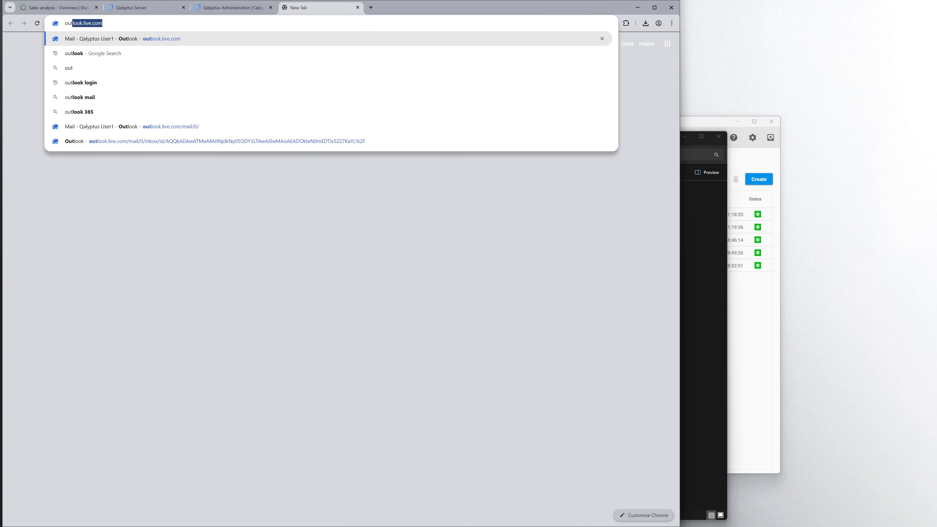
pyautogui.press('Return')
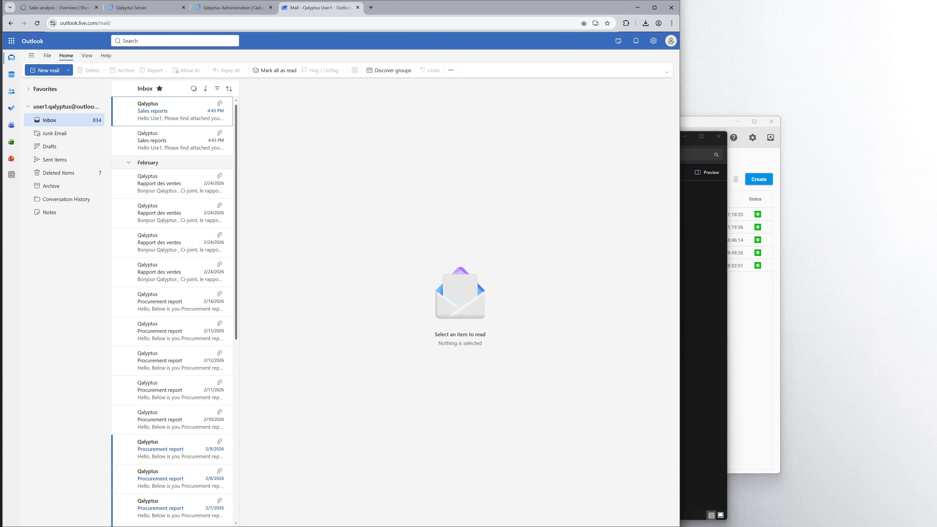
pyautogui.click(172, 121)
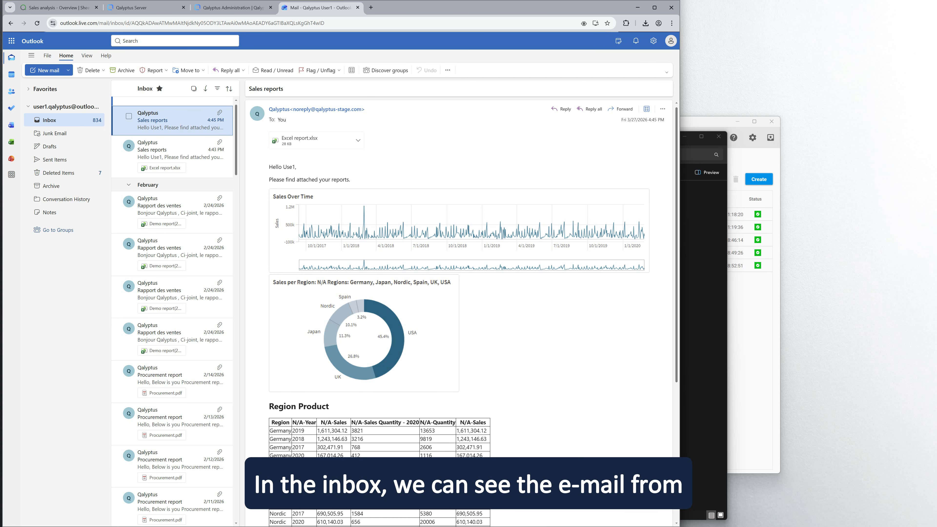
pyautogui.scroll(-4, 459, 314)
pyautogui.scroll(4, 459, 314)
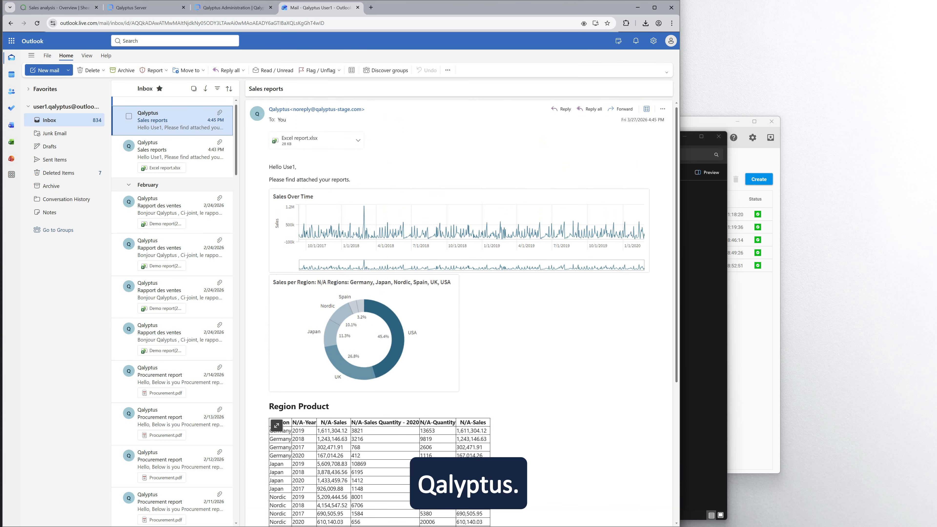
# Preview the attached Excel report.xlsx, then close the preview and return to Qalyptus.
pyautogui.click(310, 140)
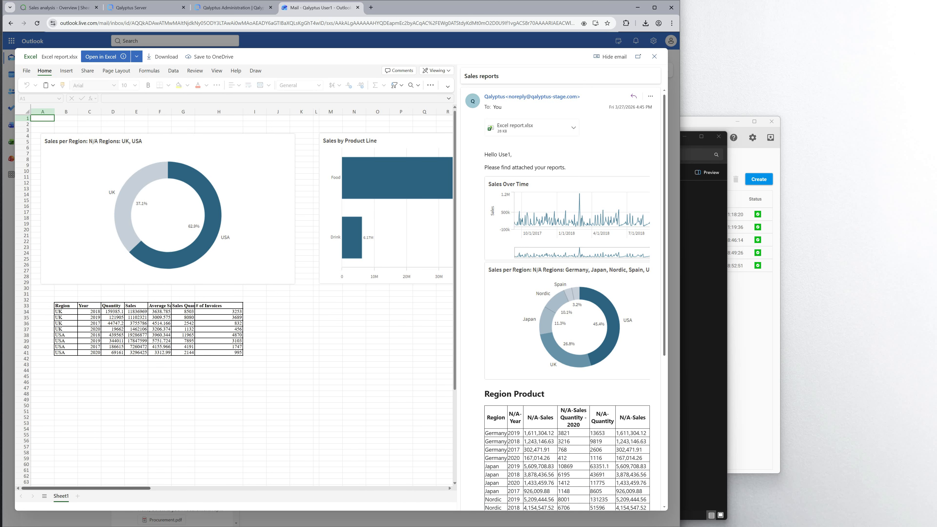
pyautogui.hscroll(6, 236, 236)
pyautogui.hscroll(-6, 236, 236)
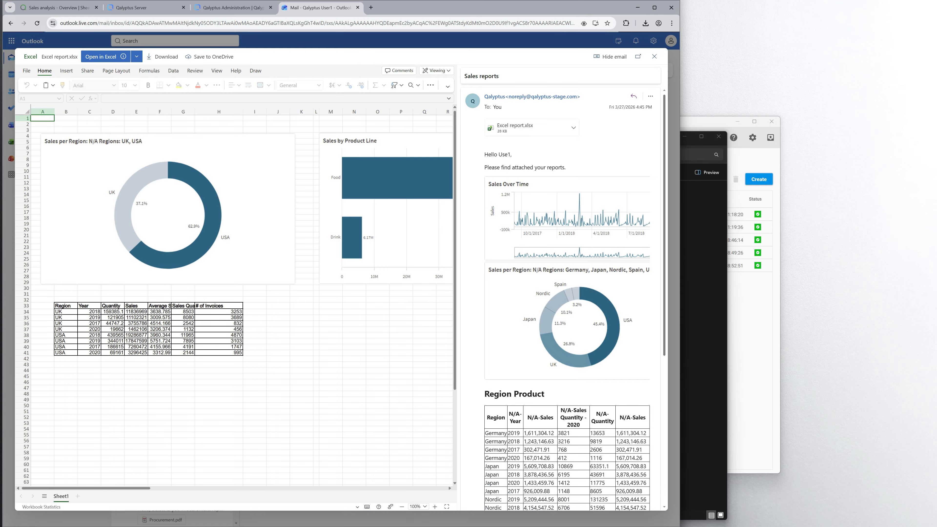
pyautogui.press('Escape')
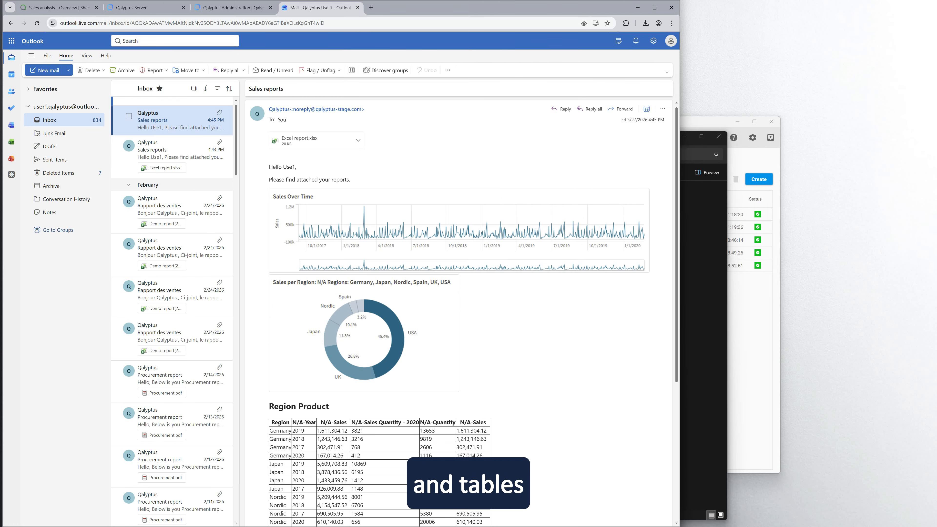
pyautogui.click(233, 8)
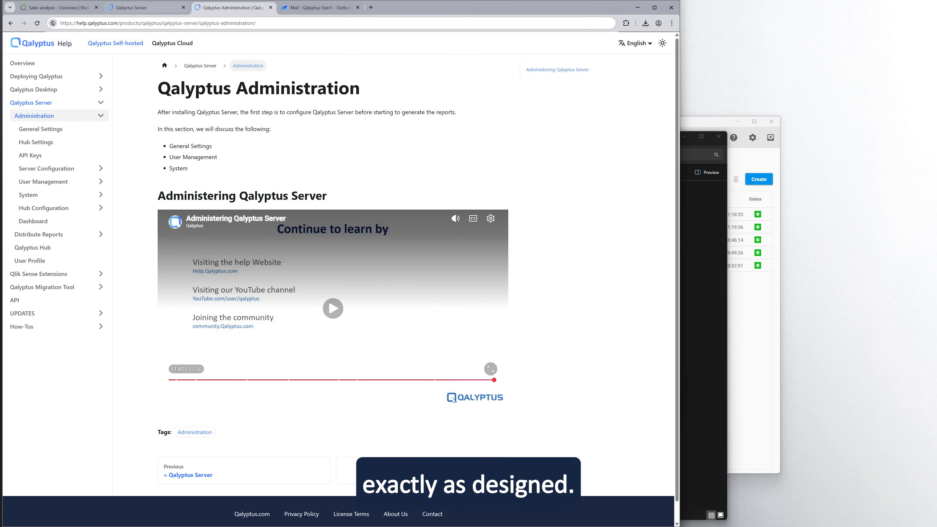
# Open Report files and preview the generated Excel report.xlsx before returning to the list.
pyautogui.click(144, 7)
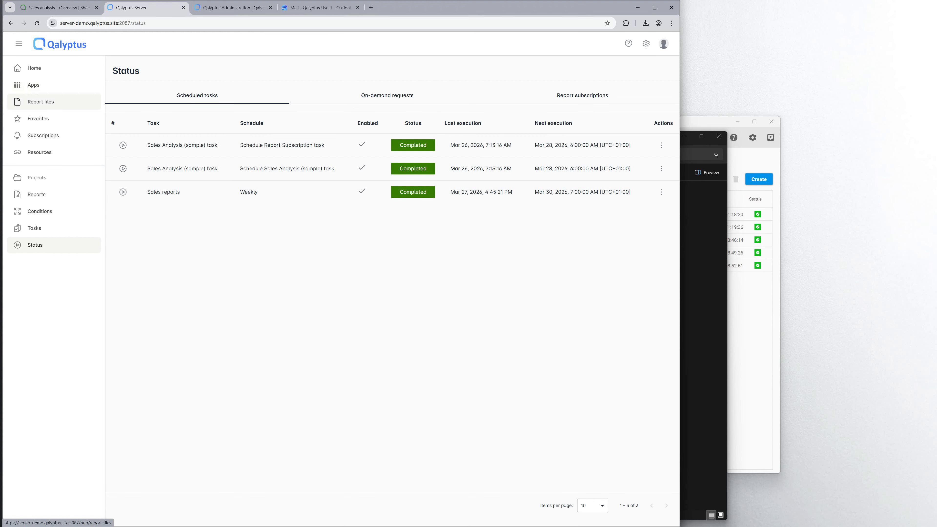
pyautogui.click(40, 102)
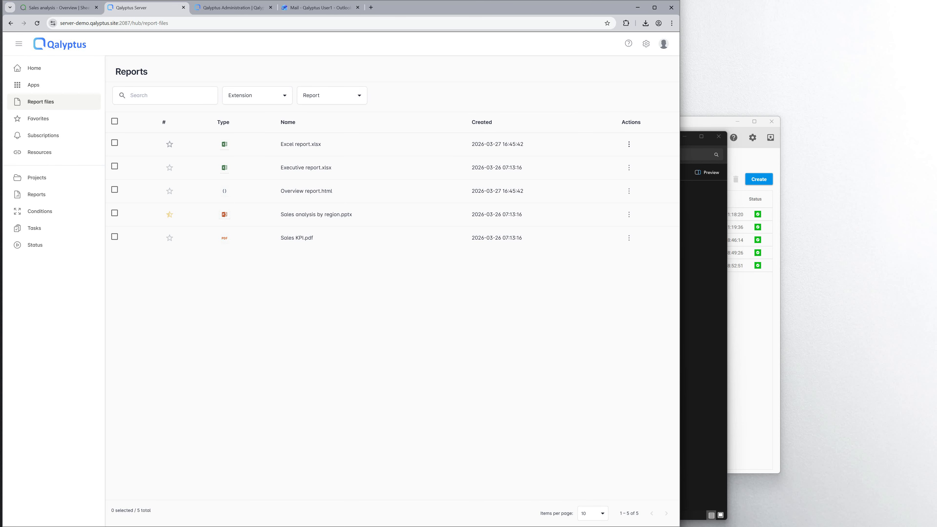
pyautogui.click(300, 144)
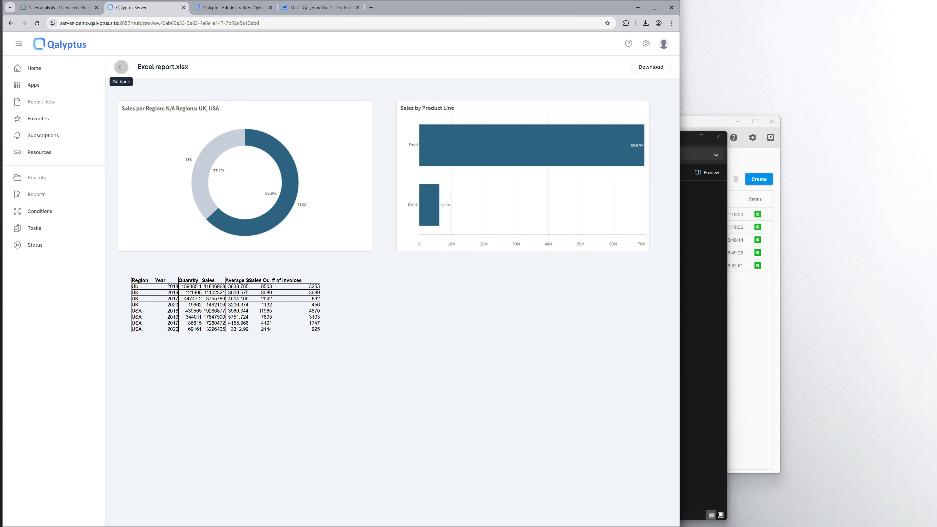
pyautogui.click(121, 67)
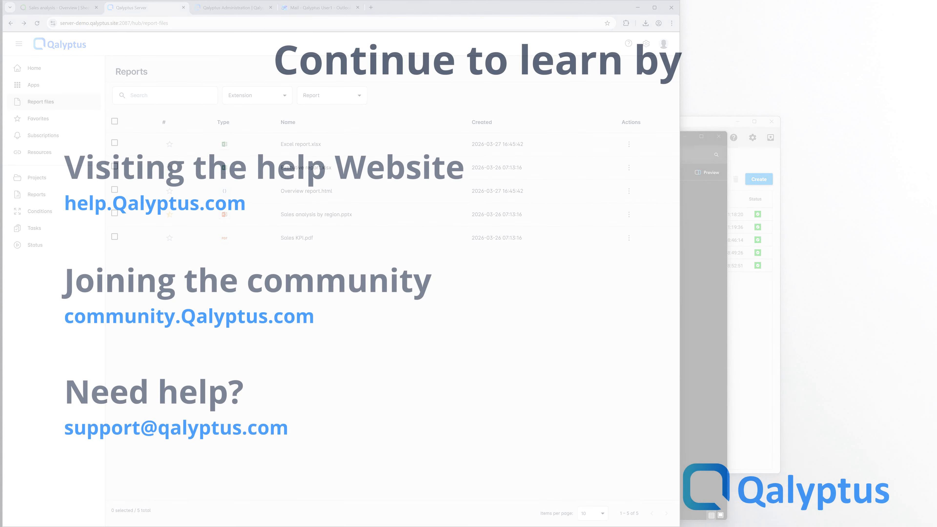